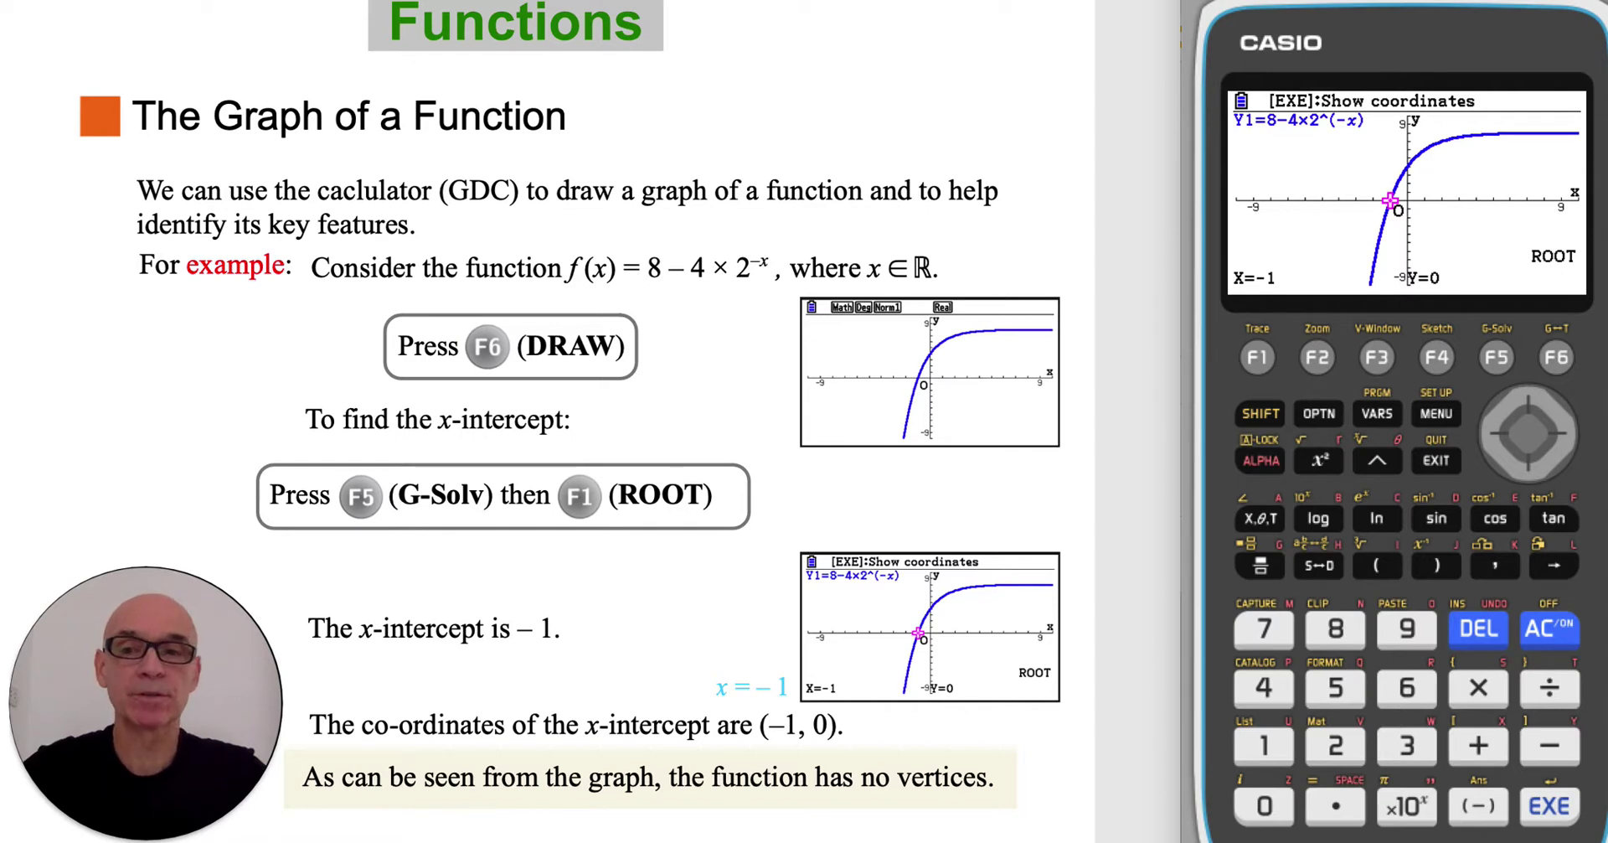
- Advance the lesson slide to the step for finding the horizontal asymptote y = 8
key("Right")
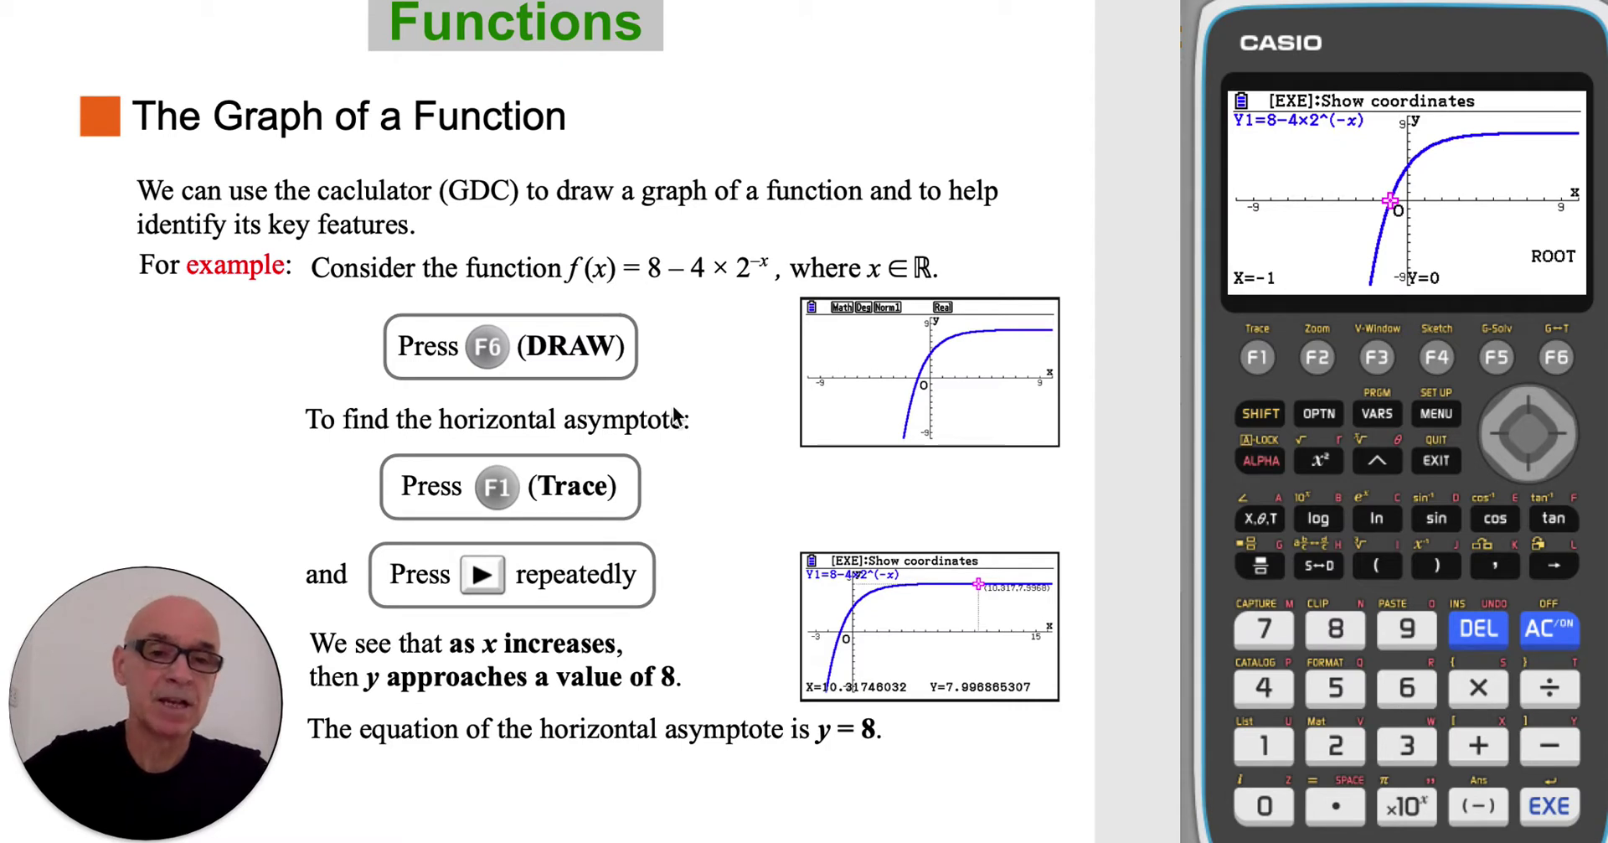
- Trace 8−4×2^(−x) rightward from (0, 4), watching y level off toward 8
left_click(1258, 359)
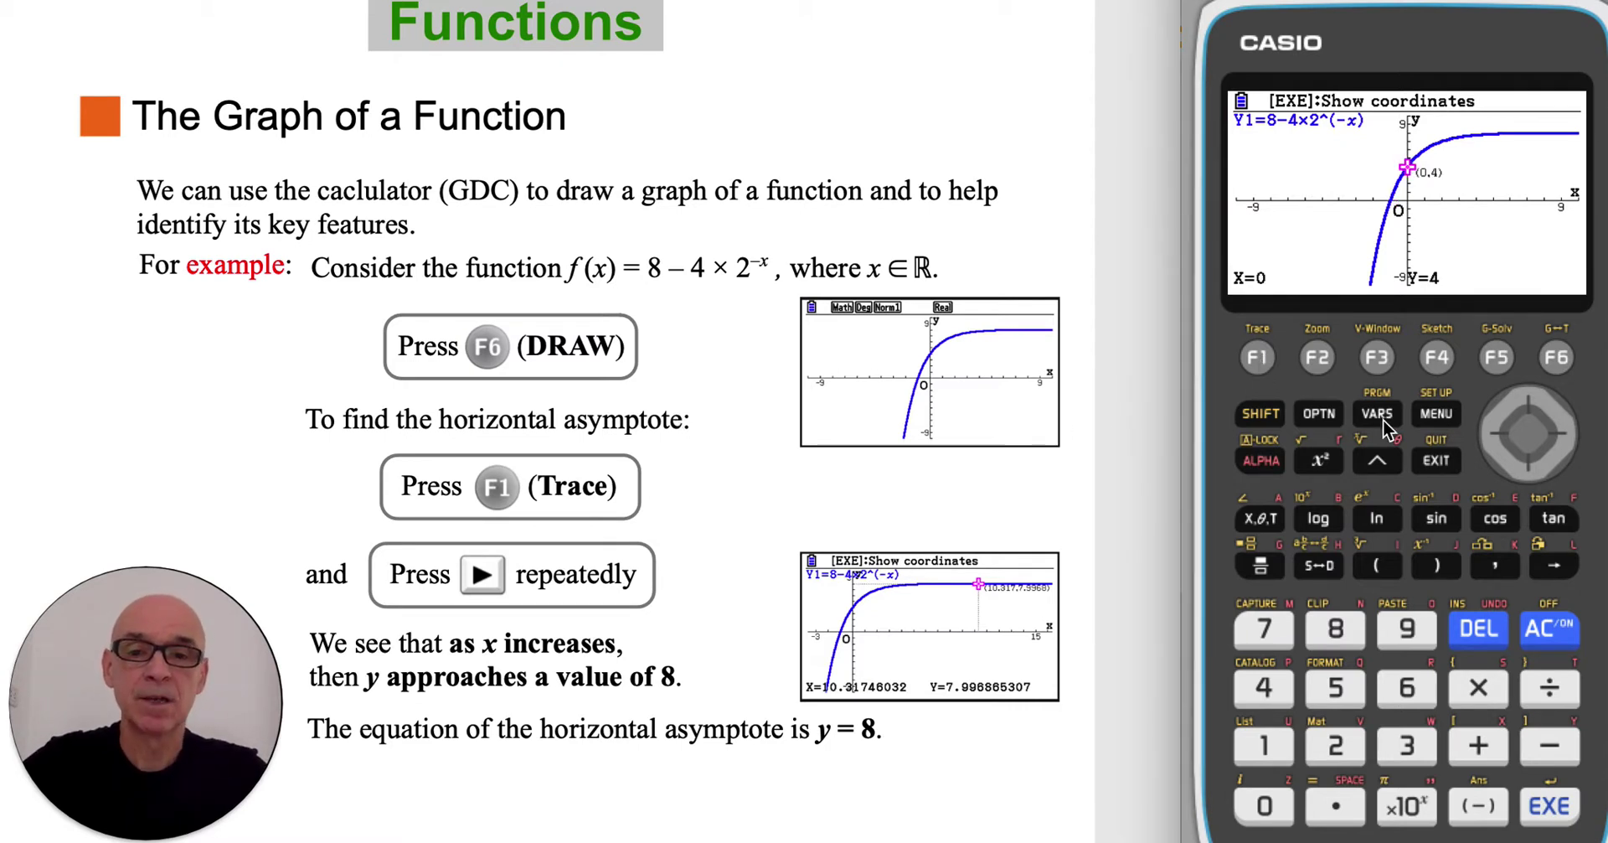
left_click(1562, 436)
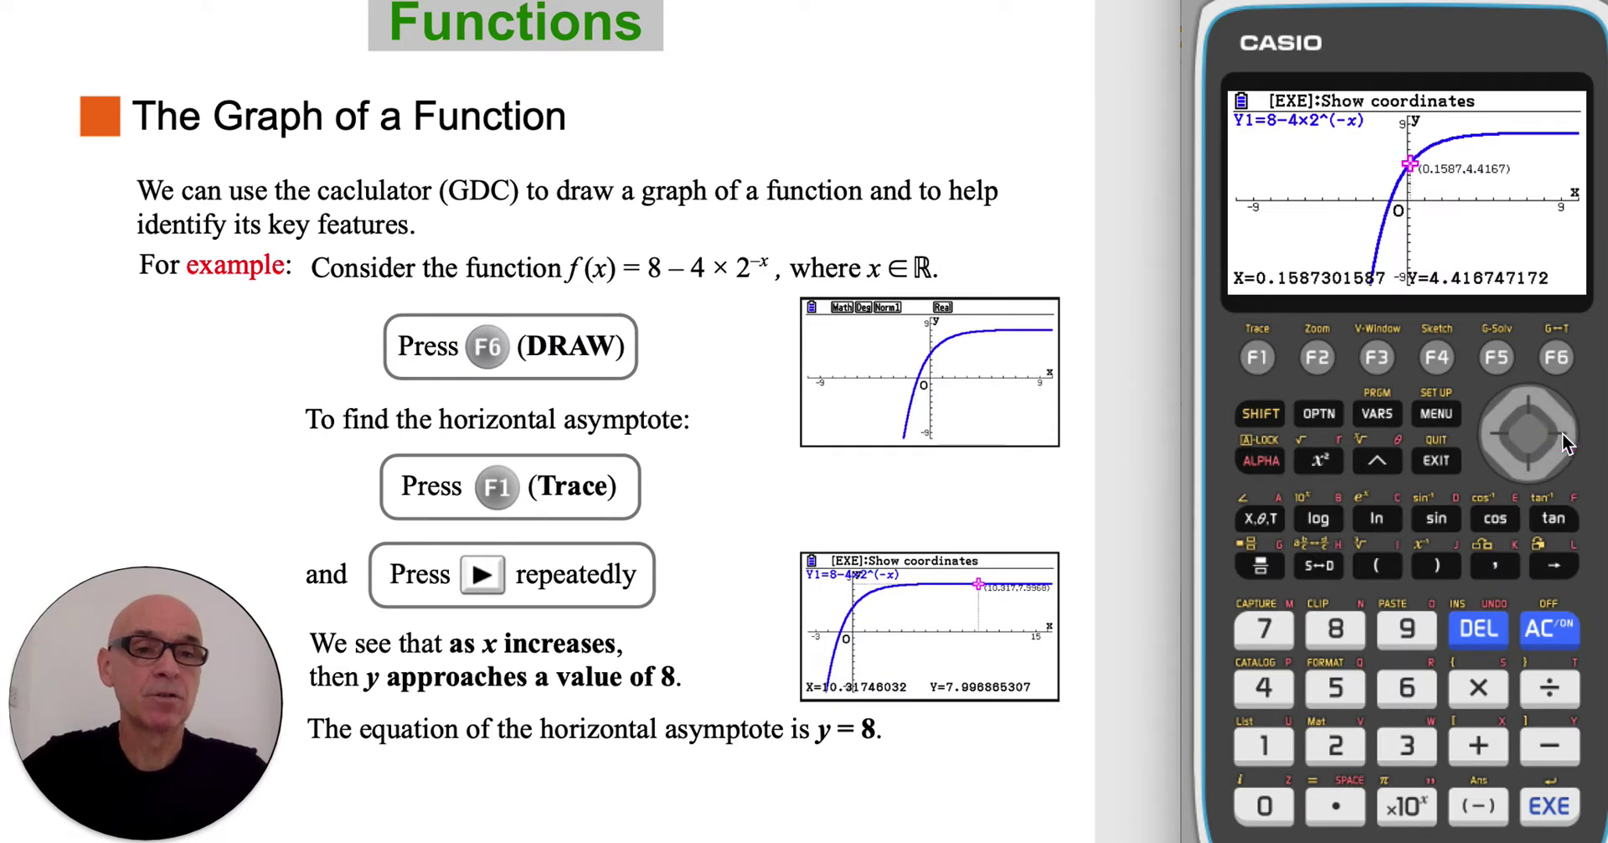
left_click(1563, 435)
left_click(1563, 435)
left_click(1563, 436)
left_click(1563, 435)
left_click(1563, 435)
left_click(1563, 436)
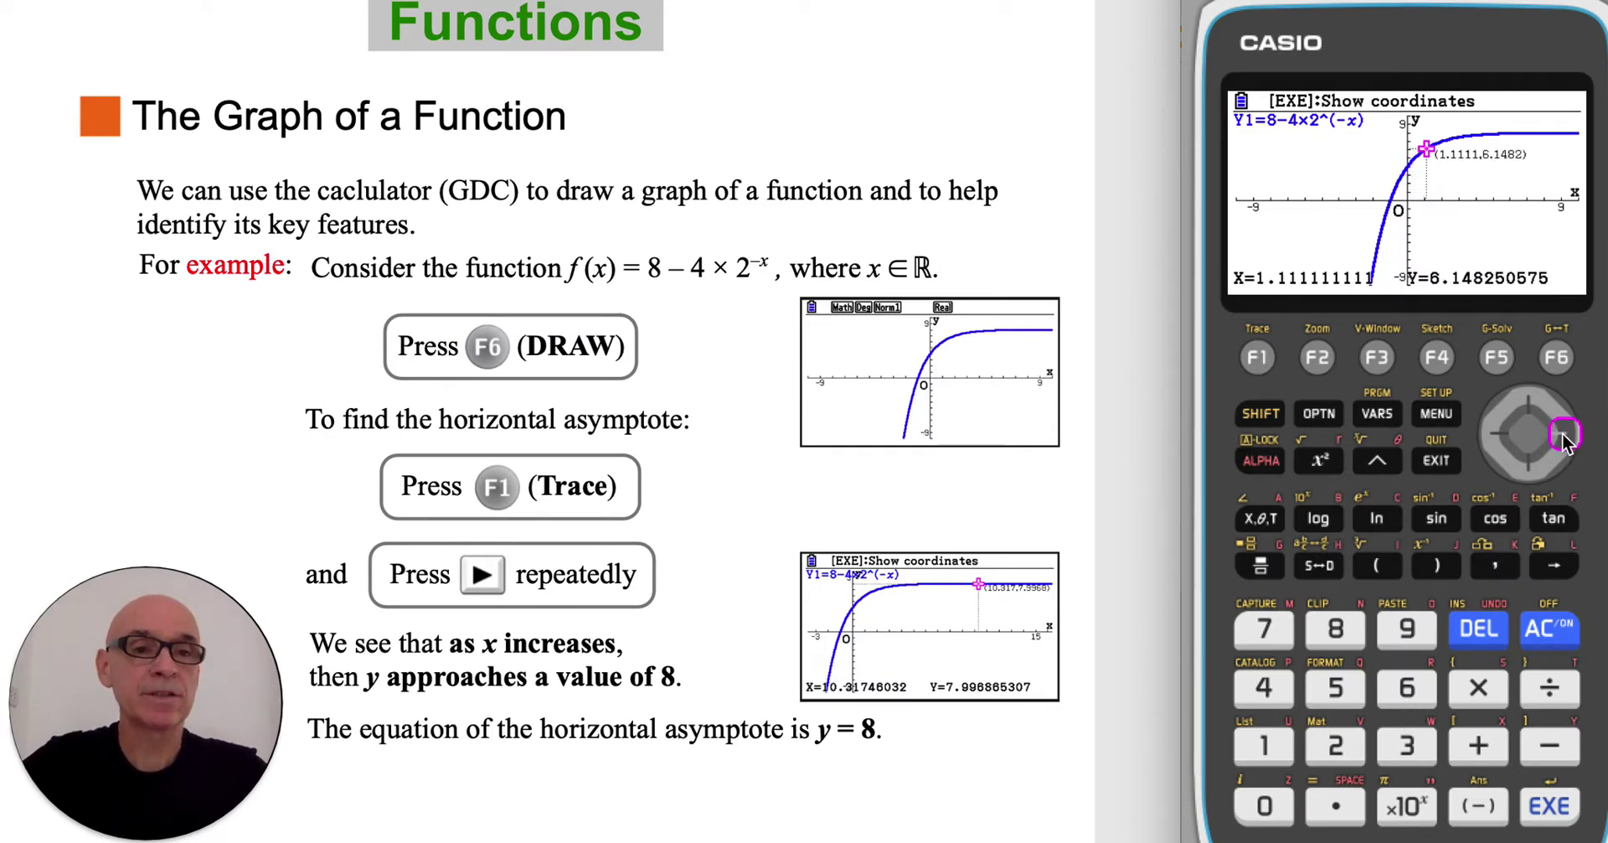
left_click(1563, 435)
left_click(1563, 436)
left_click(1563, 436)
left_click(1563, 435)
left_click(1563, 435)
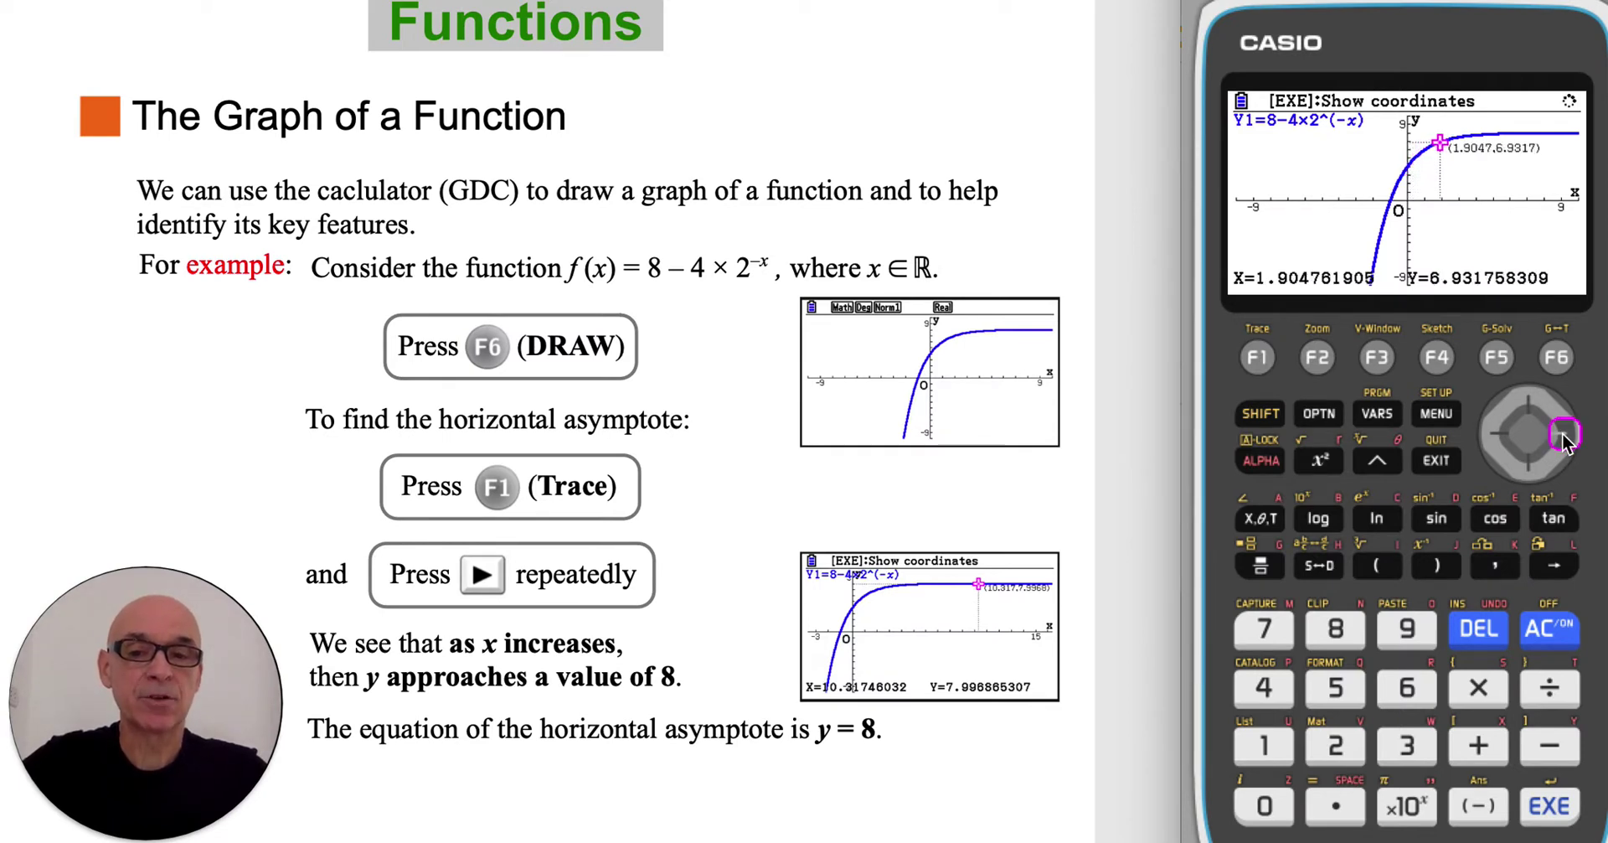
left_click(1562, 435)
left_click(1563, 436)
left_click(1562, 436)
left_click(1563, 436)
left_click(1563, 435)
left_click(1563, 436)
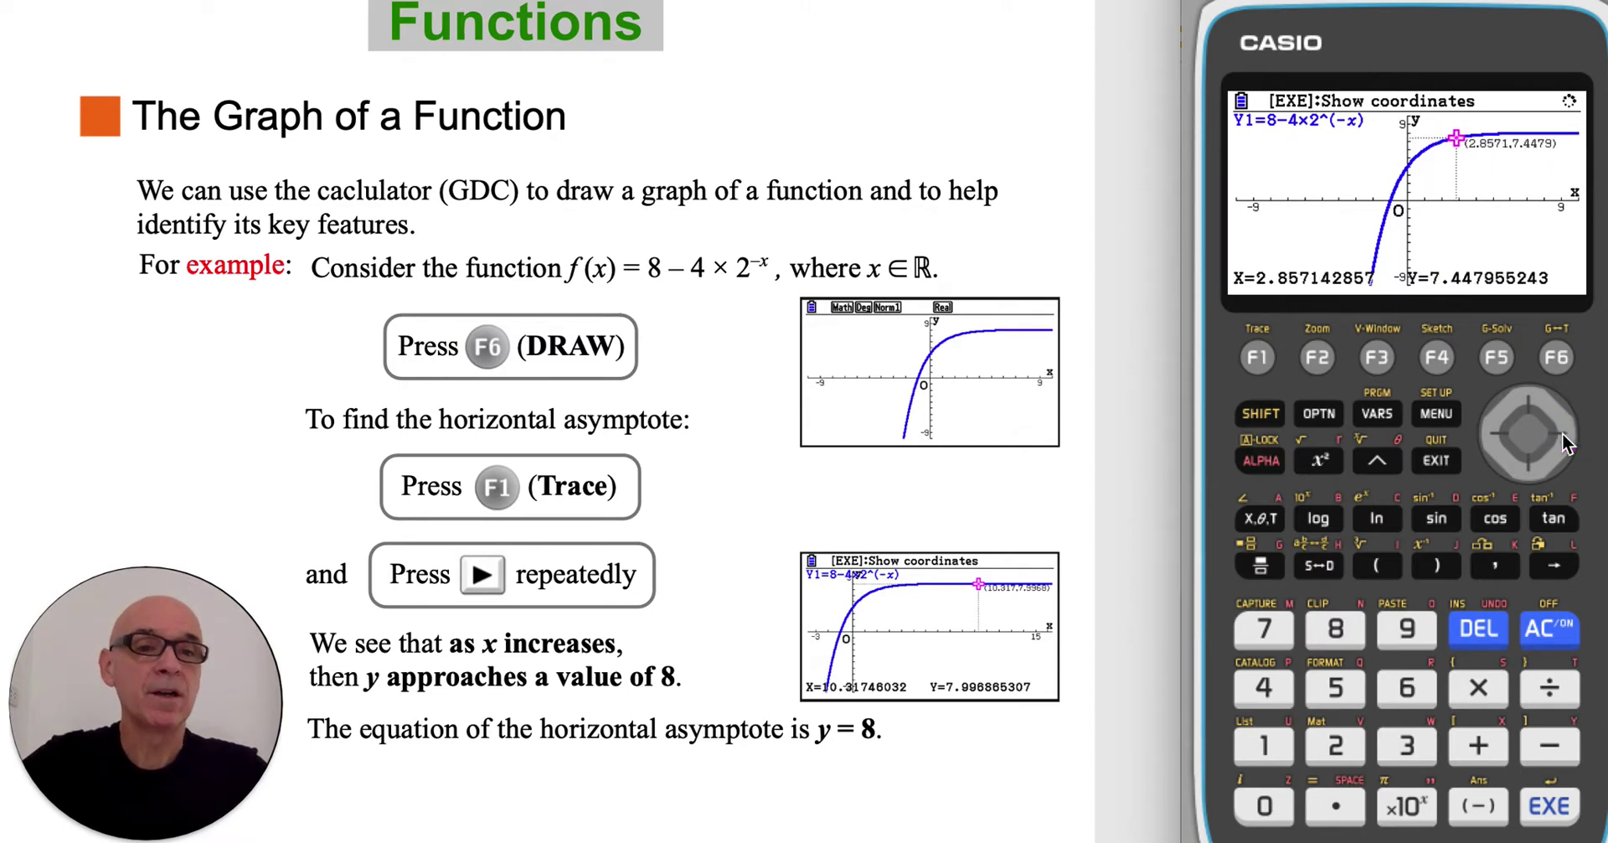
left_click(1562, 436)
left_click(1562, 436)
left_click(1563, 435)
left_click(1563, 435)
left_click(1563, 436)
left_click(1563, 435)
left_click(1563, 436)
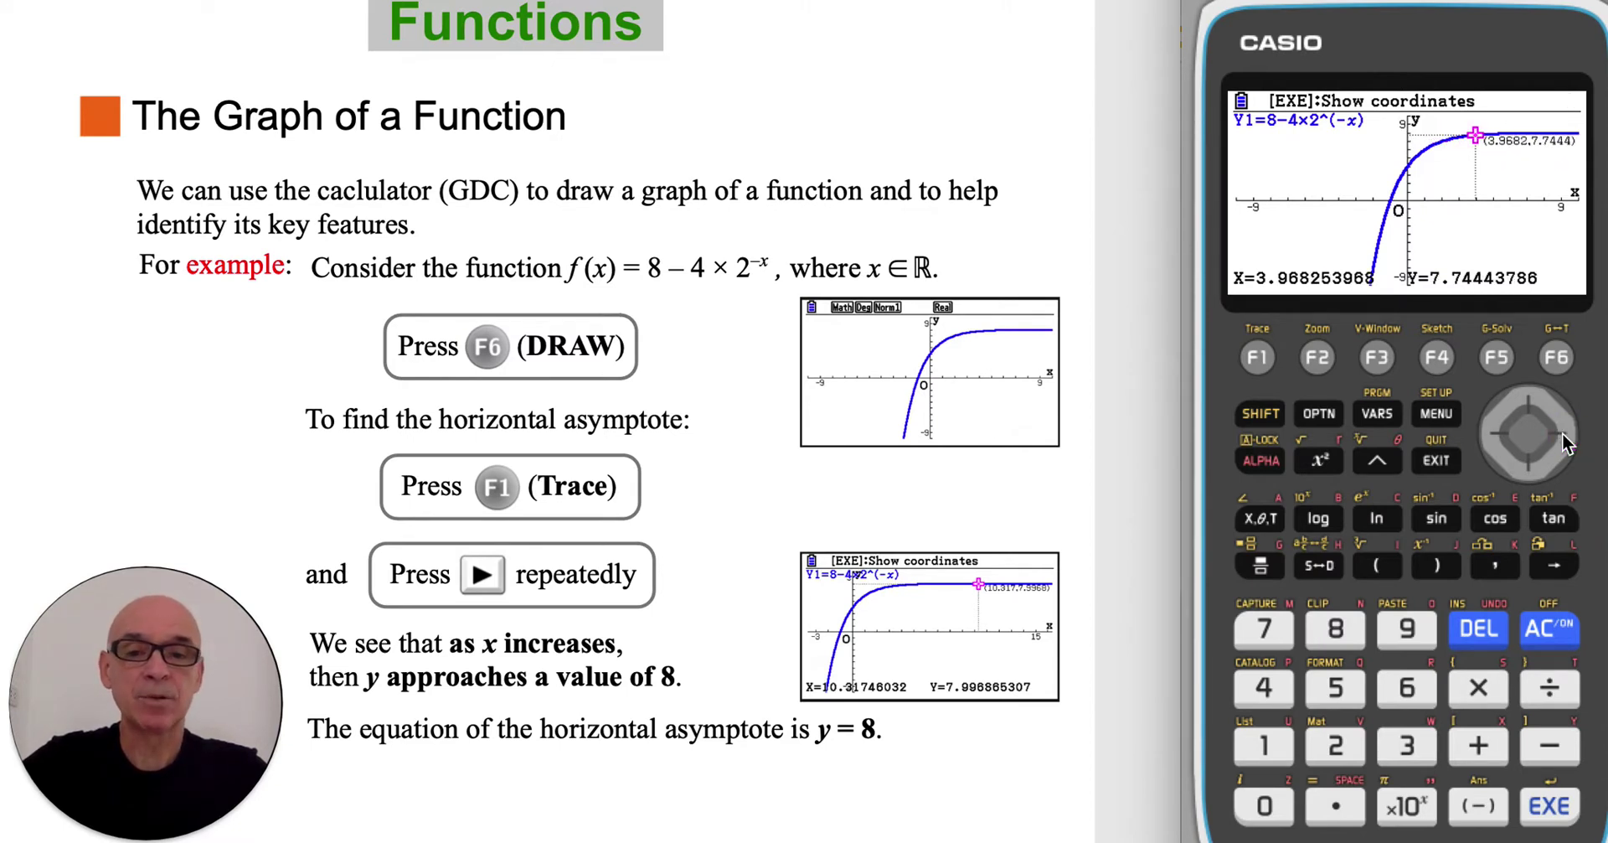
left_click(1563, 435)
left_click(1563, 436)
left_click(1562, 436)
left_click(1563, 436)
left_click(1563, 436)
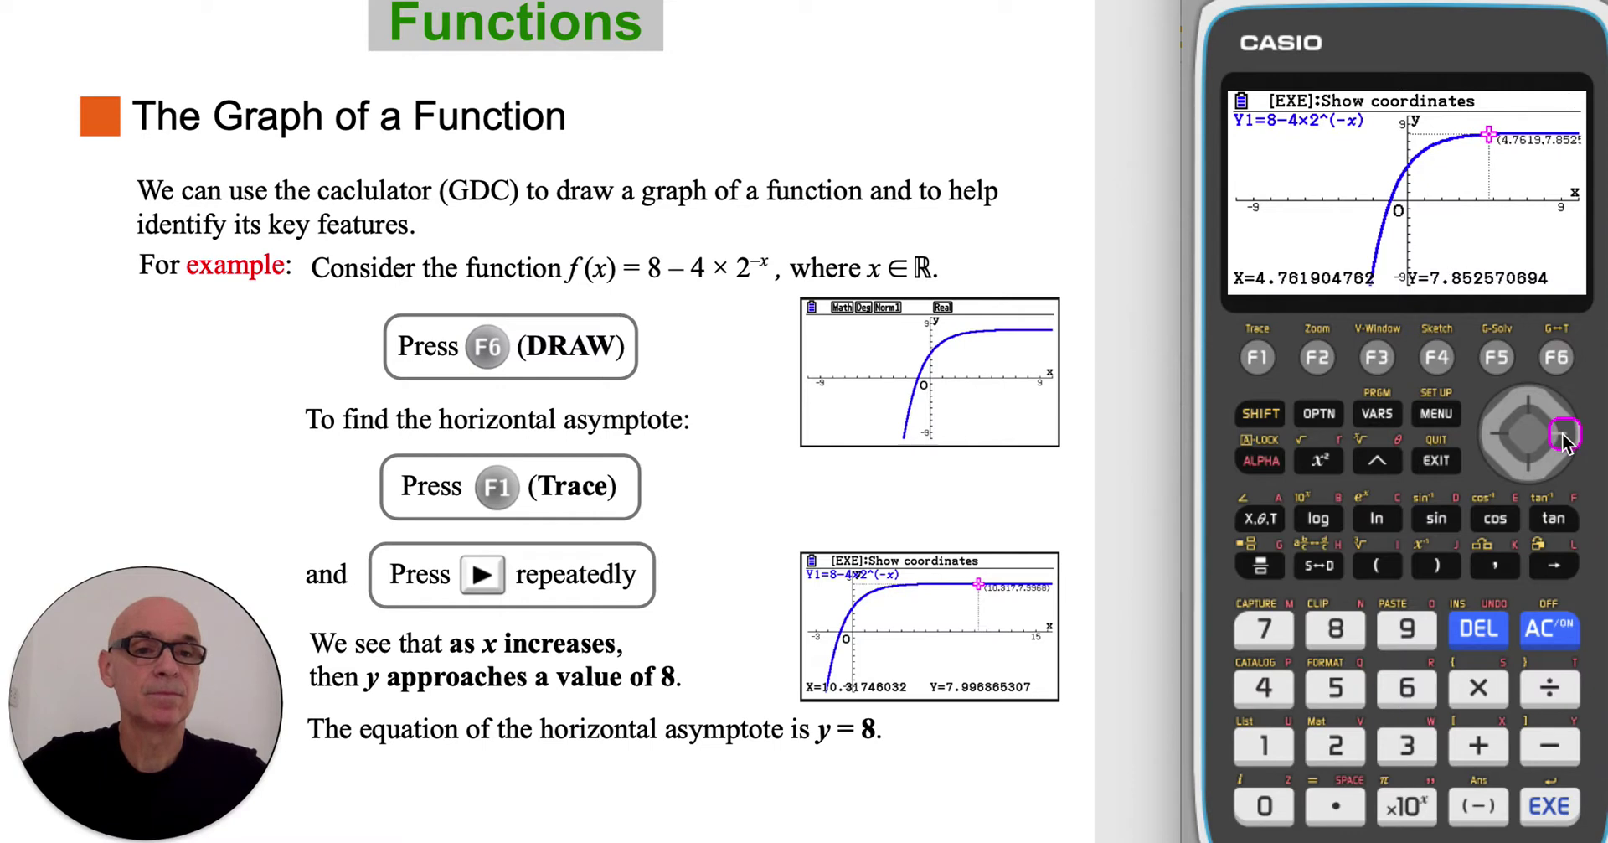
left_click(1563, 435)
left_click(1562, 436)
left_click(1563, 436)
left_click(1562, 435)
left_click(1563, 436)
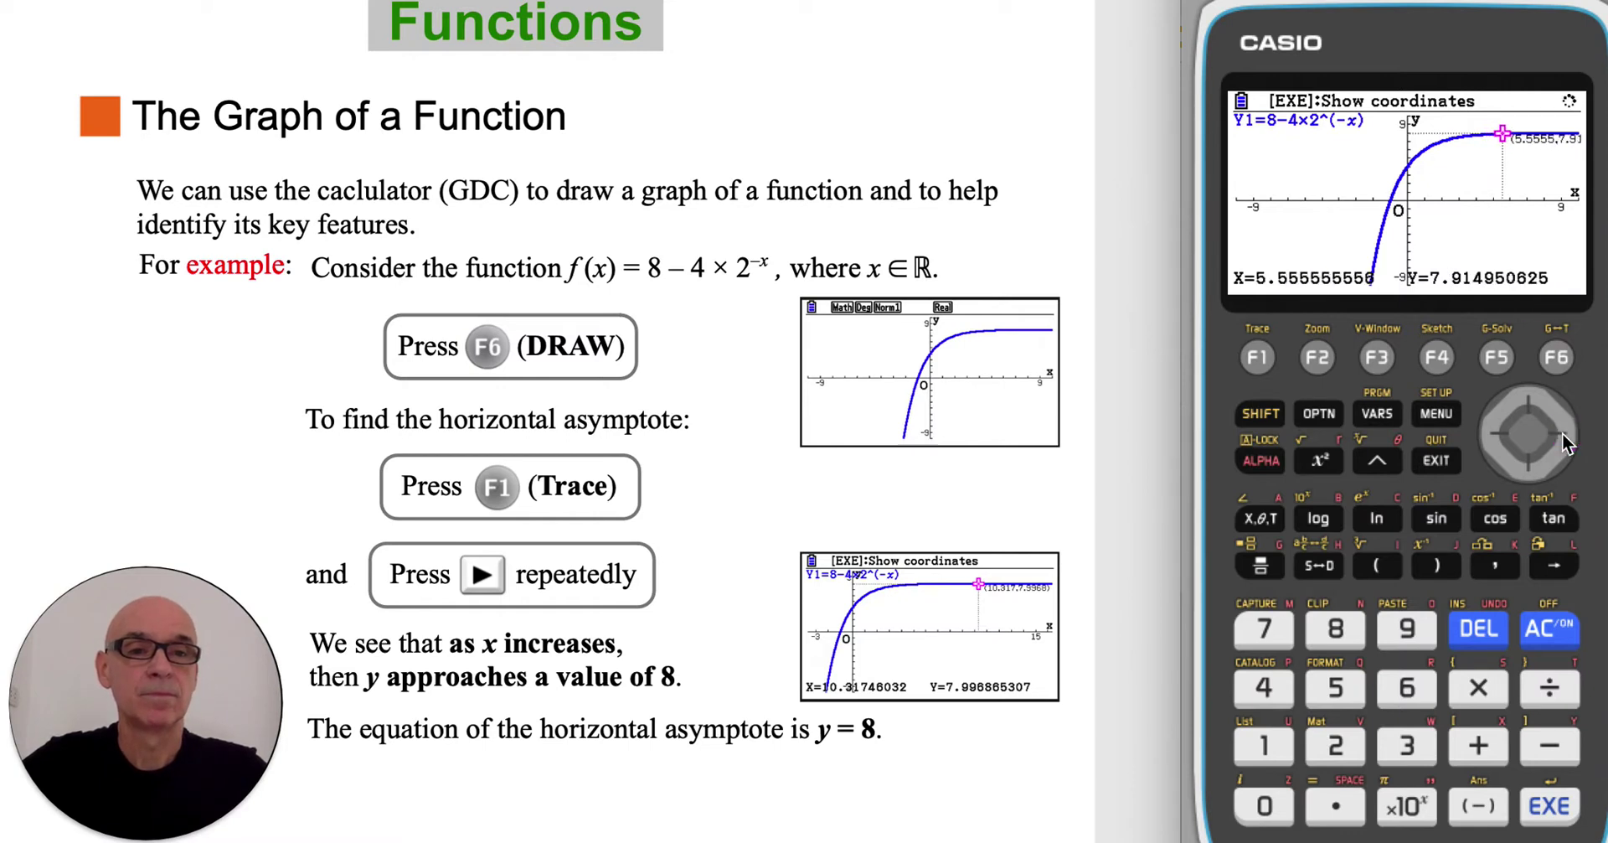
left_click(1563, 436)
left_click(1563, 435)
left_click(1563, 436)
left_click(1563, 436)
left_click(1563, 436)
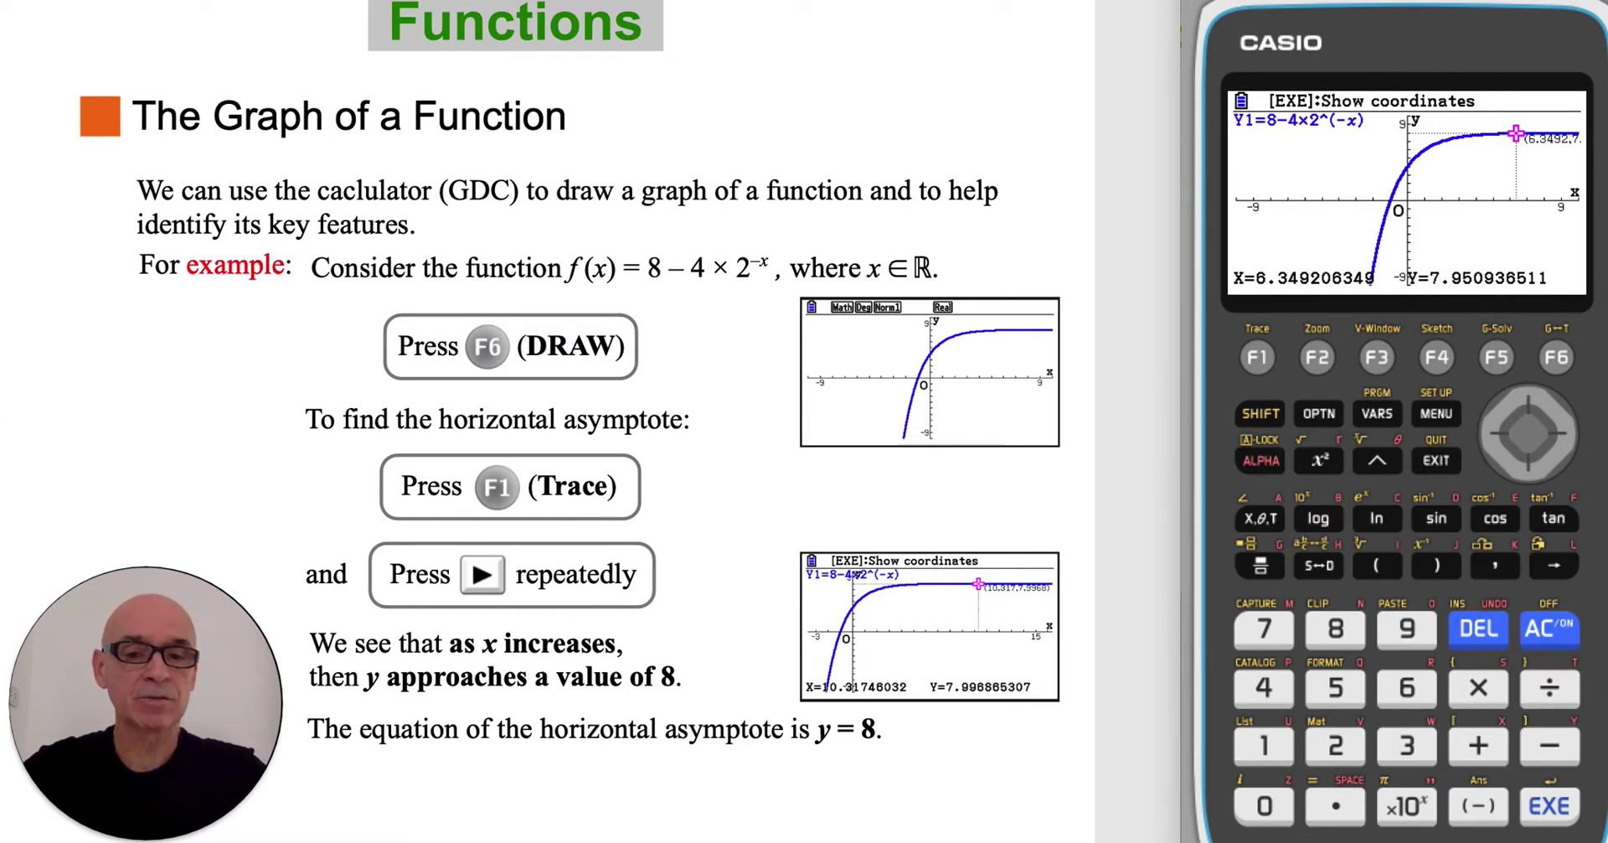
key("Right")
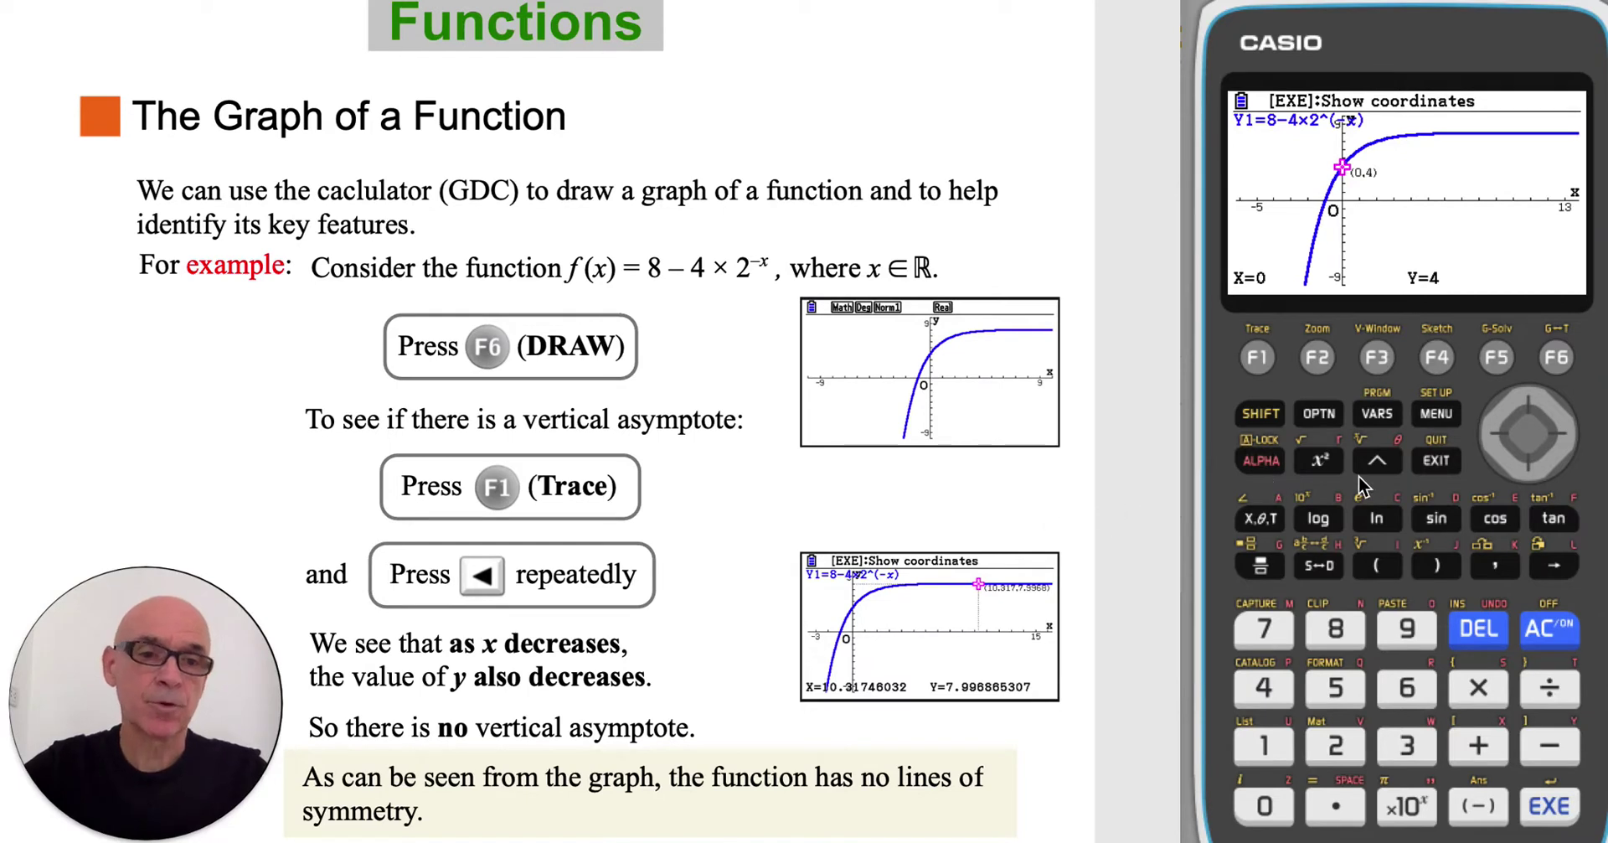
- Trace the curve leftward from (0, 4) to about X=-3.85, Y=-42.24, showing y falling steeply
left_click(1498, 435)
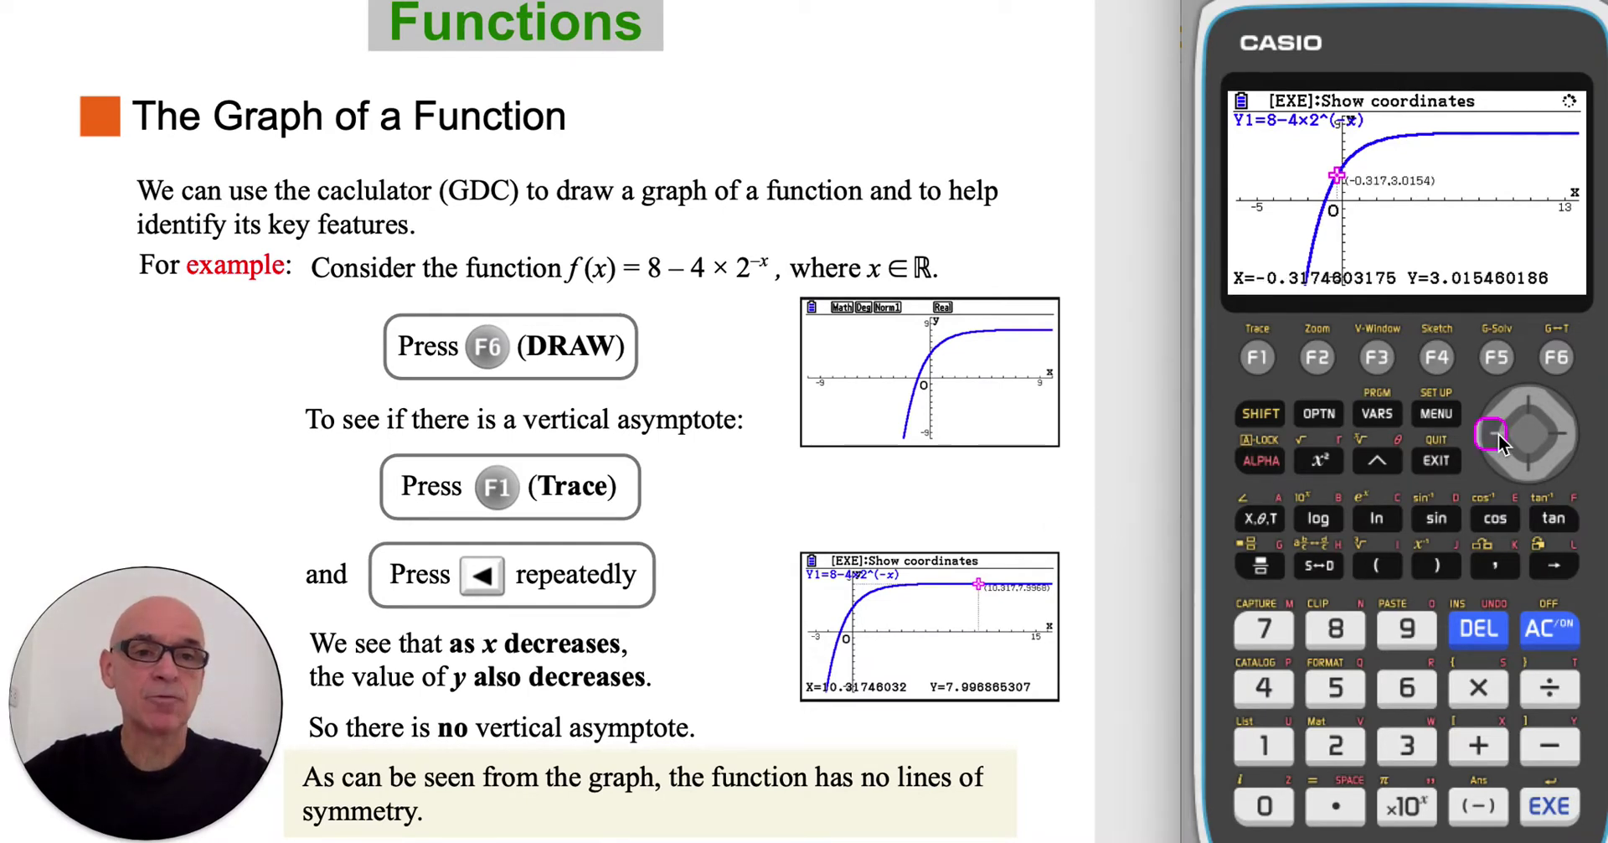
left_click(1498, 435)
left_click(1499, 436)
left_click(1498, 436)
left_click(1498, 436)
left_click(1498, 435)
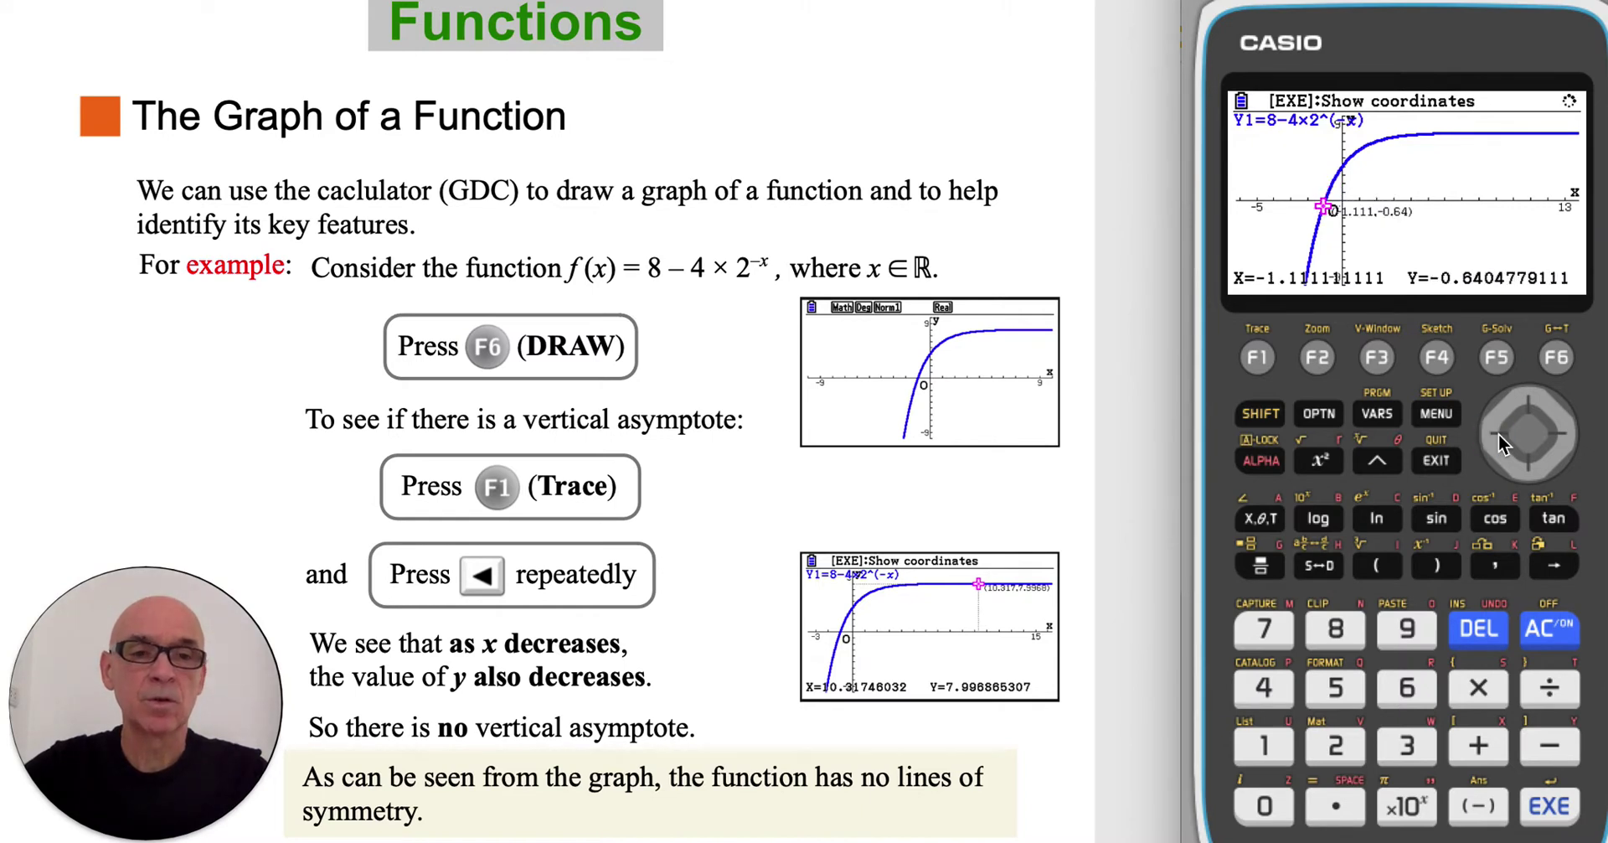
left_click(1498, 436)
left_click(1498, 436)
left_click(1498, 436)
left_click(1499, 435)
left_click(1498, 436)
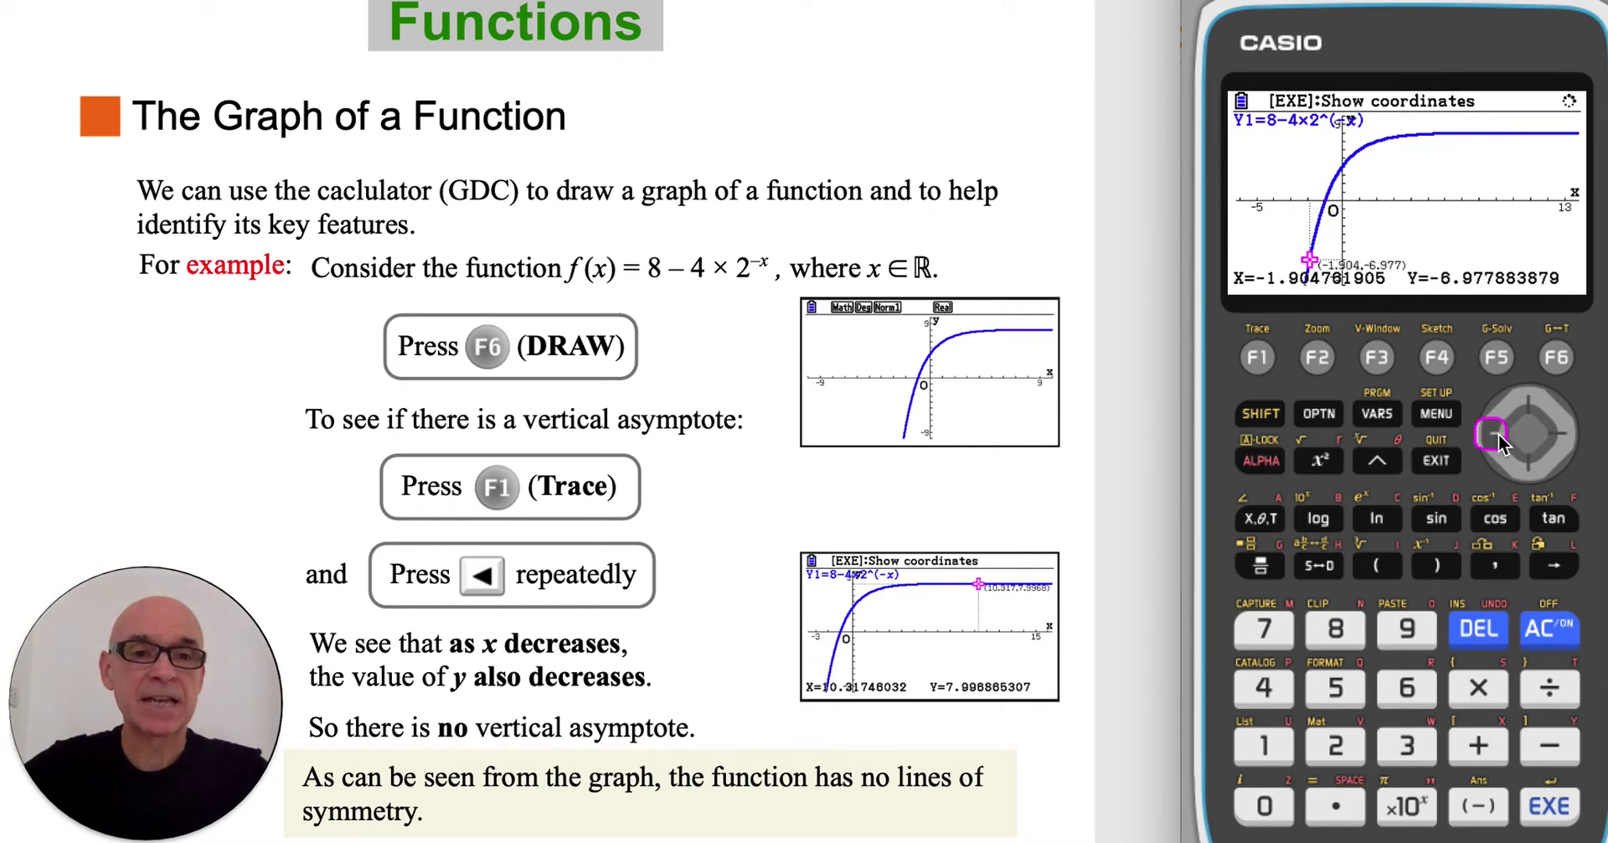
left_click(1498, 436)
left_click(1499, 436)
left_click(1499, 435)
left_click(1498, 436)
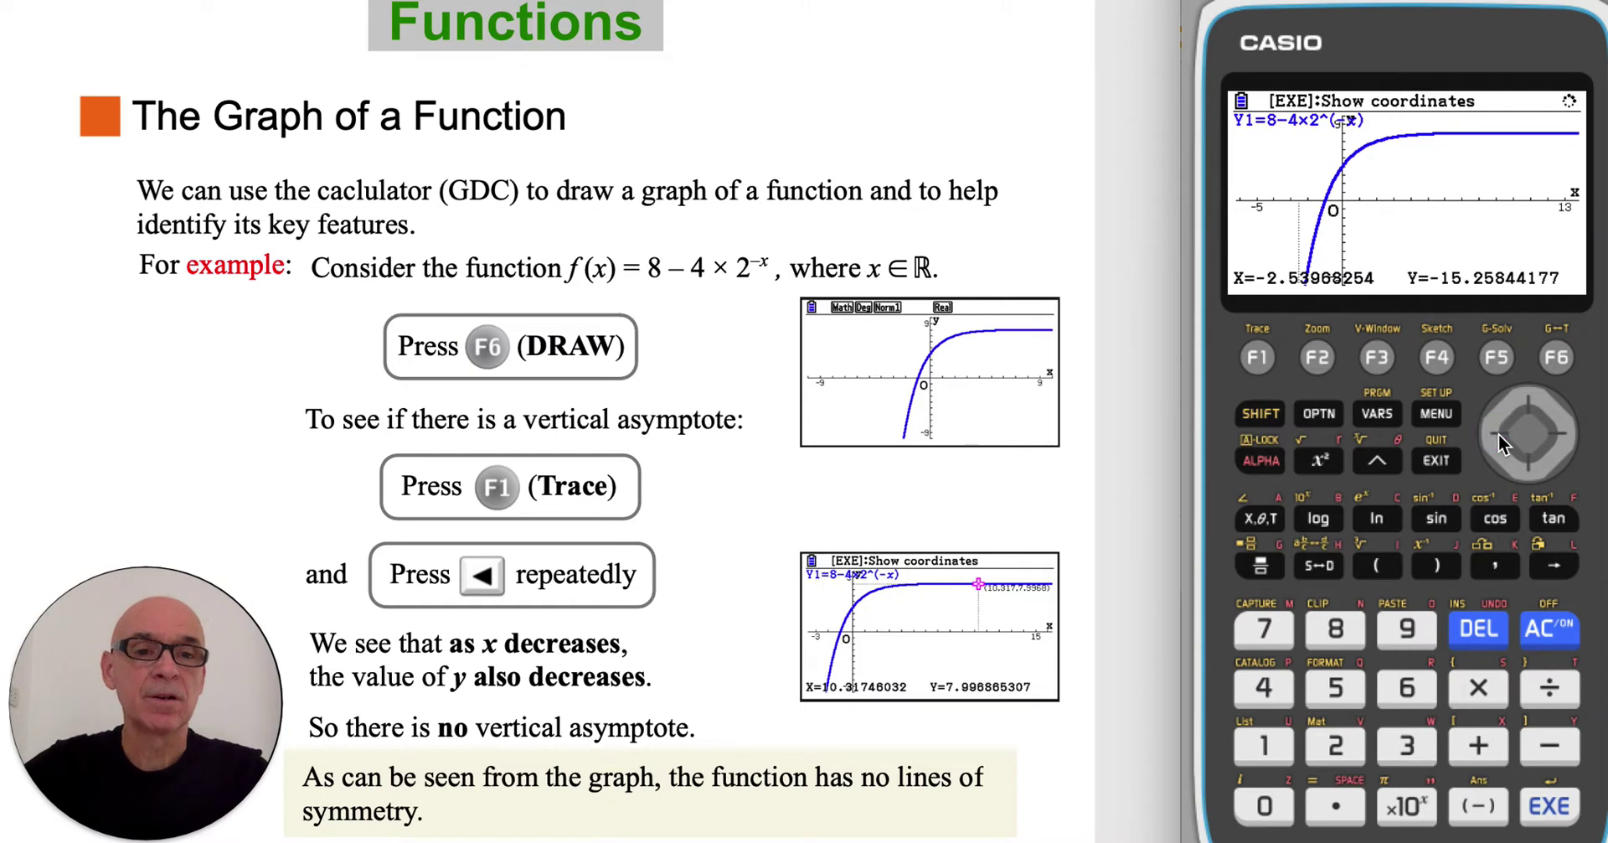
left_click(1500, 434)
left_click(1499, 434)
left_click(1500, 434)
left_click(1499, 434)
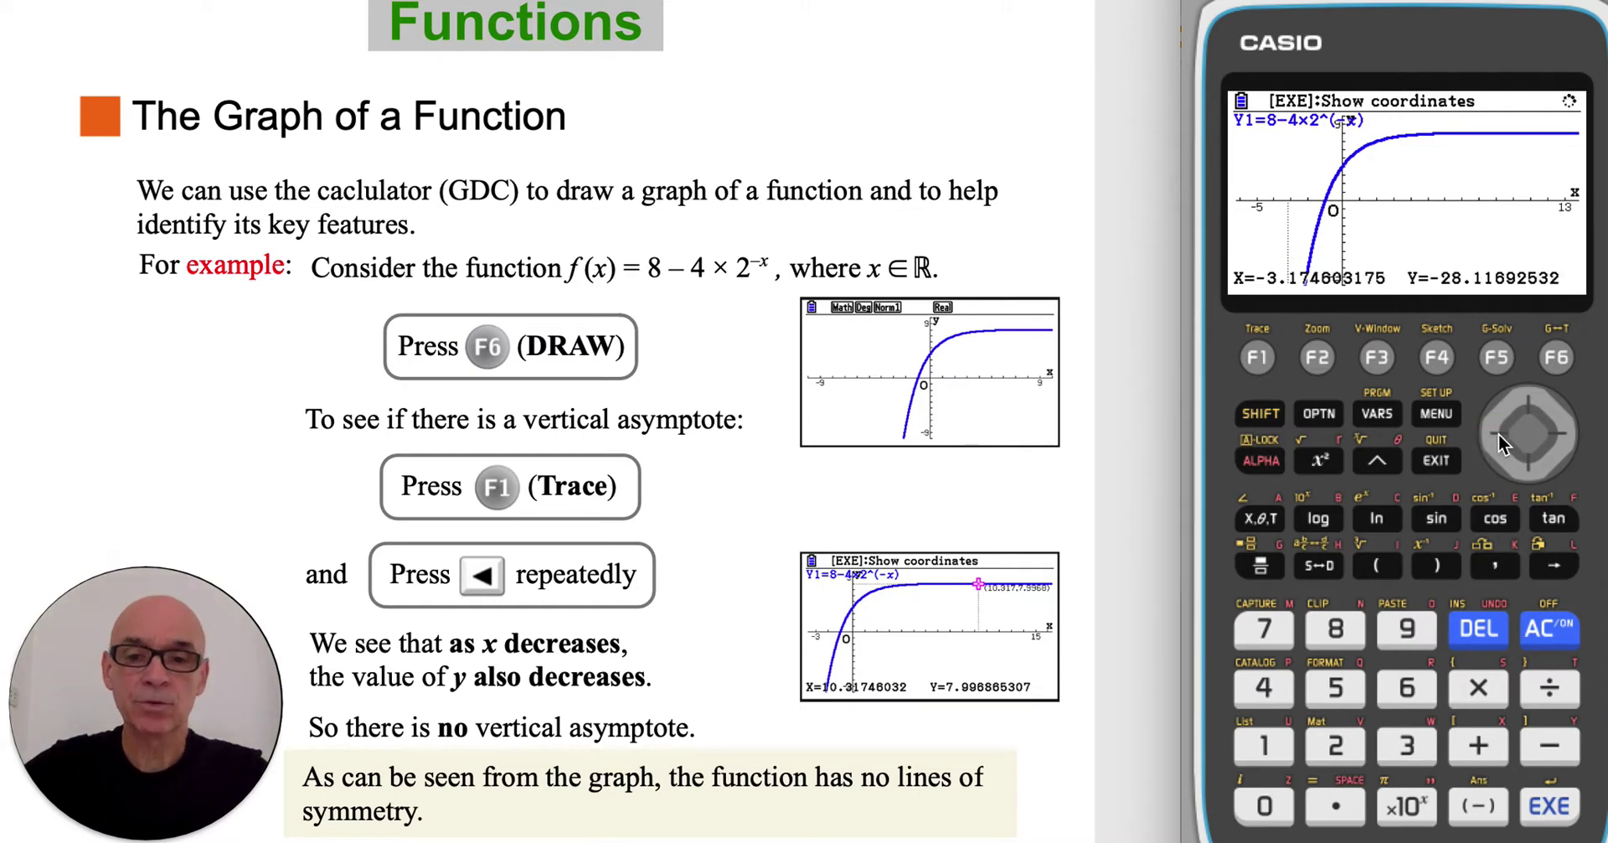
left_click(1499, 434)
left_click(1499, 433)
left_click(1499, 434)
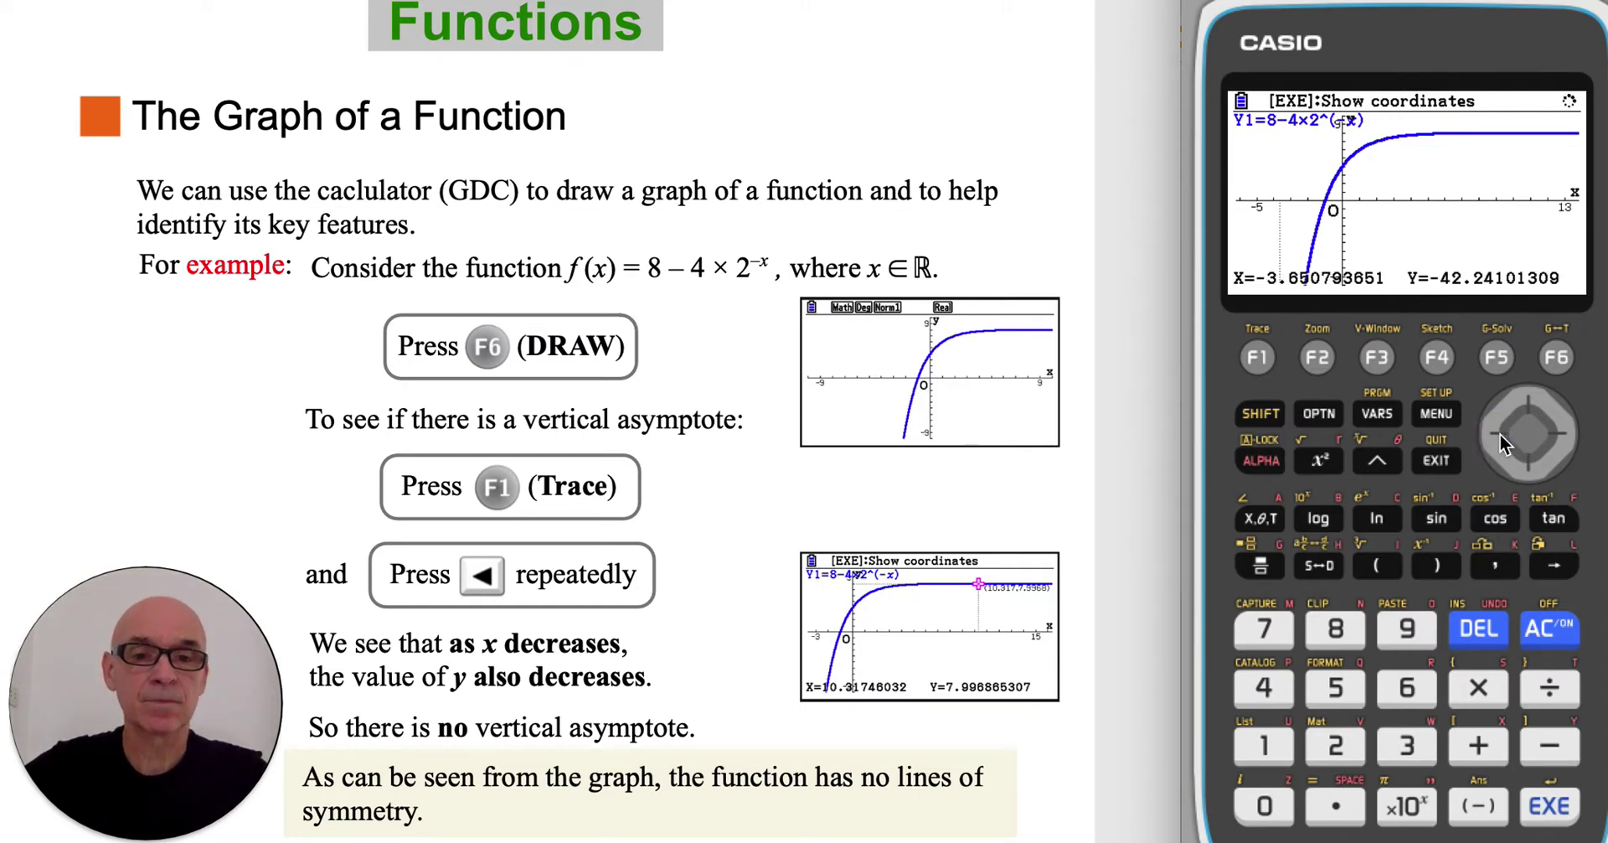
left_click(1500, 434)
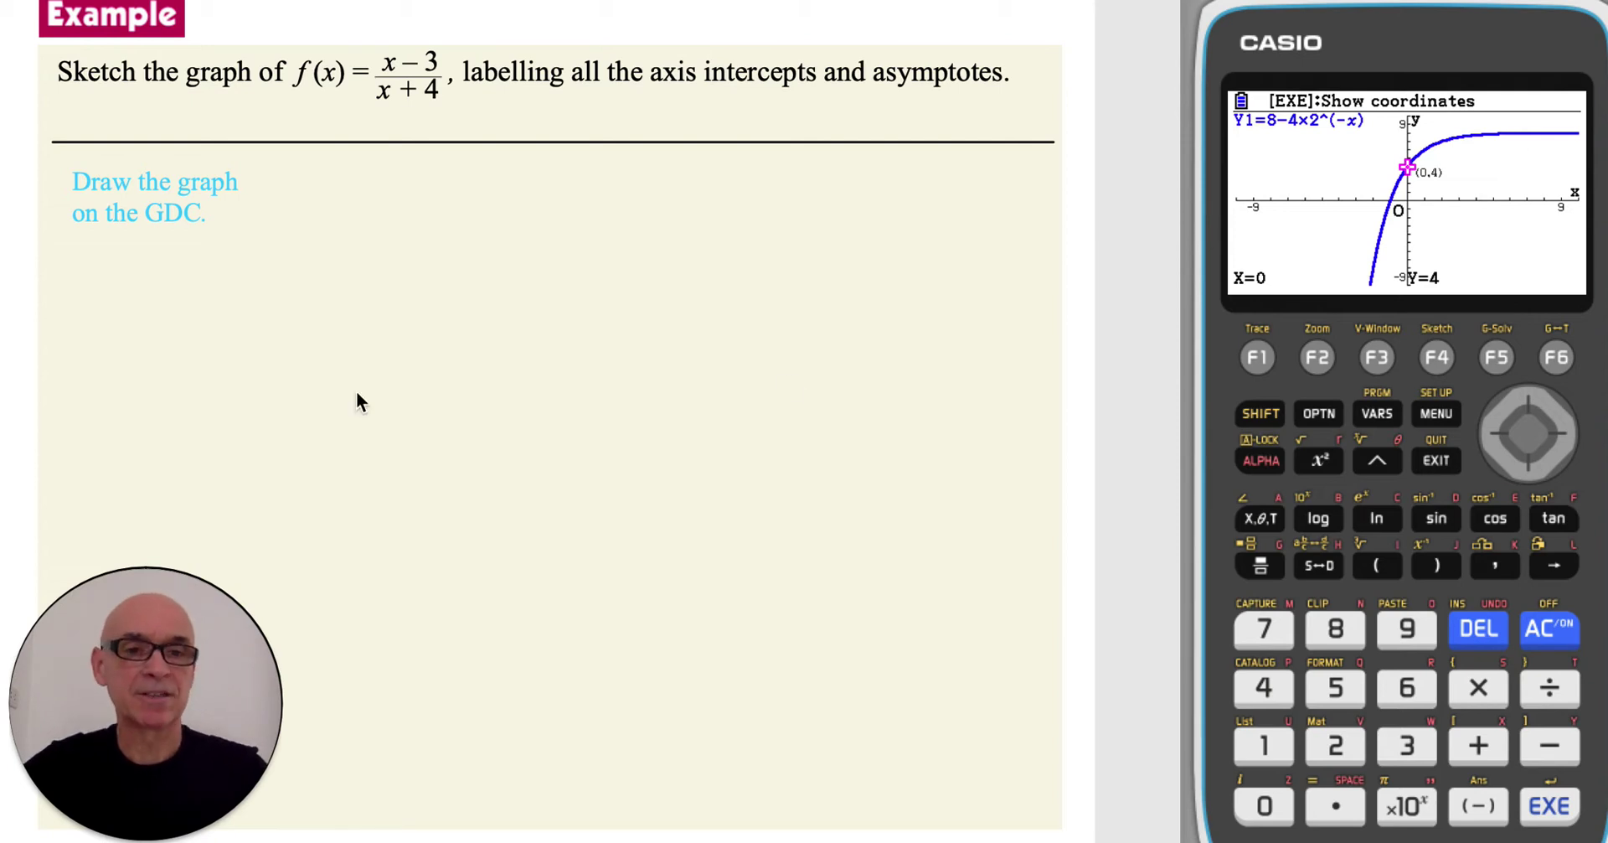
- Delete the old Y1 formula from the graph function list
left_click(1434, 461)
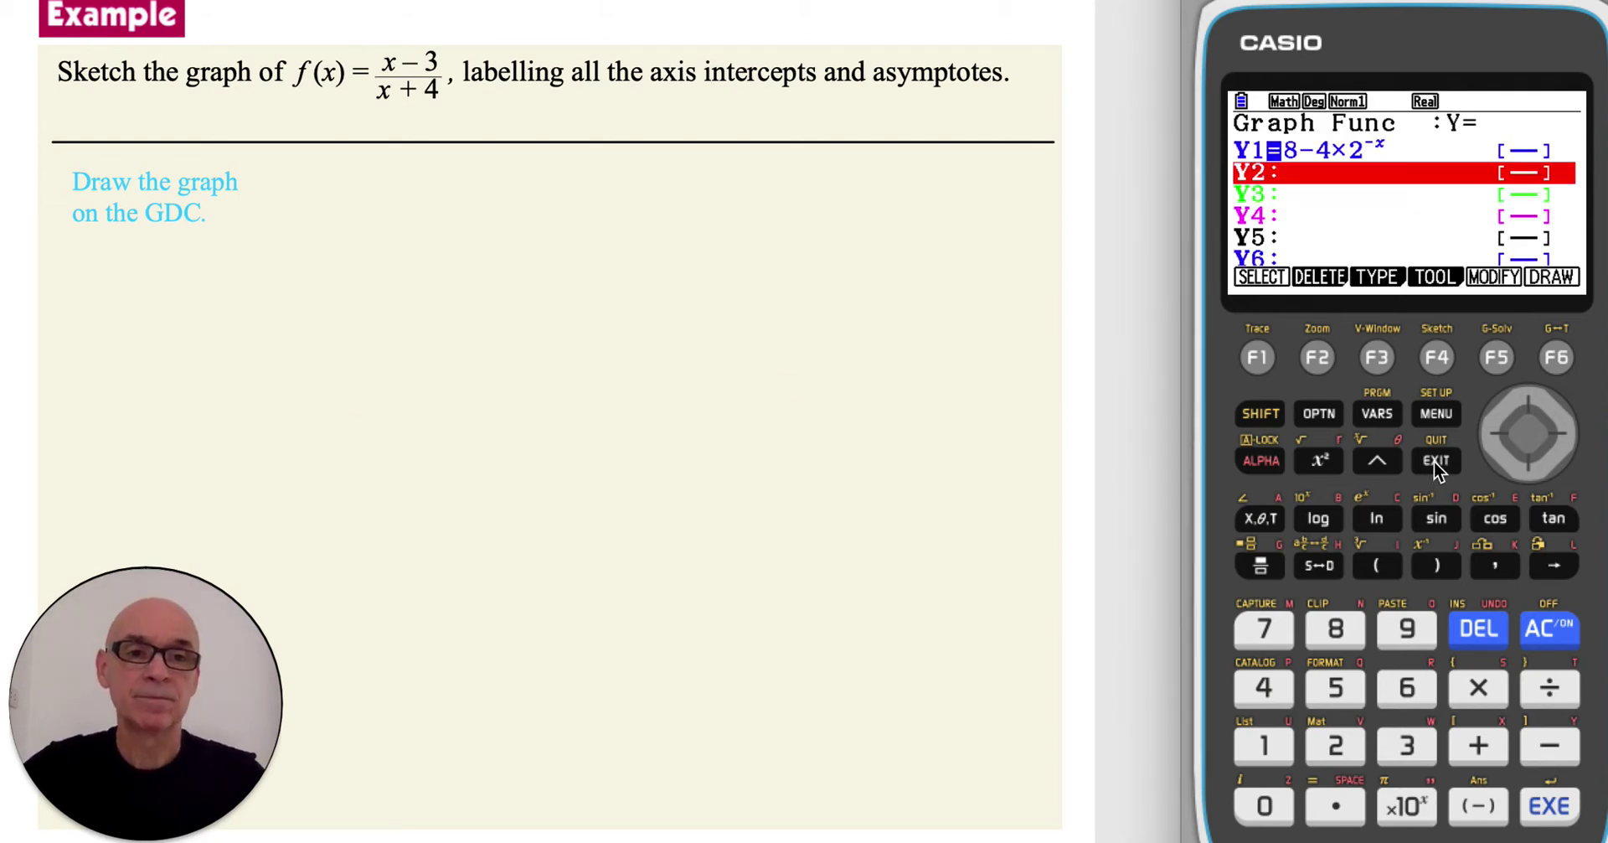
left_click(1525, 399)
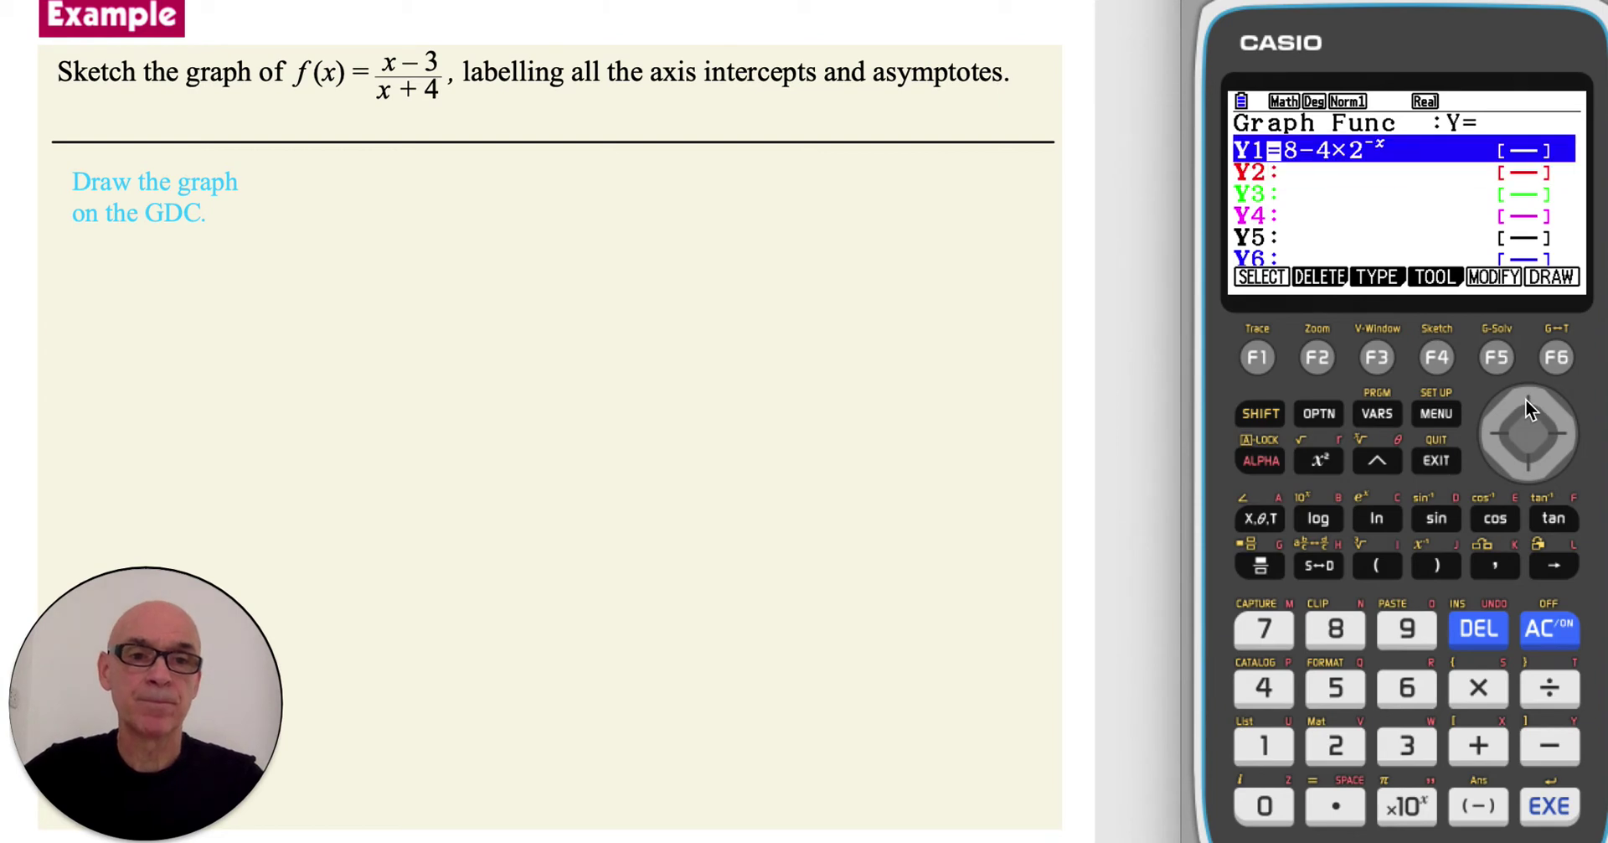
left_click(1313, 360)
left_click(1258, 358)
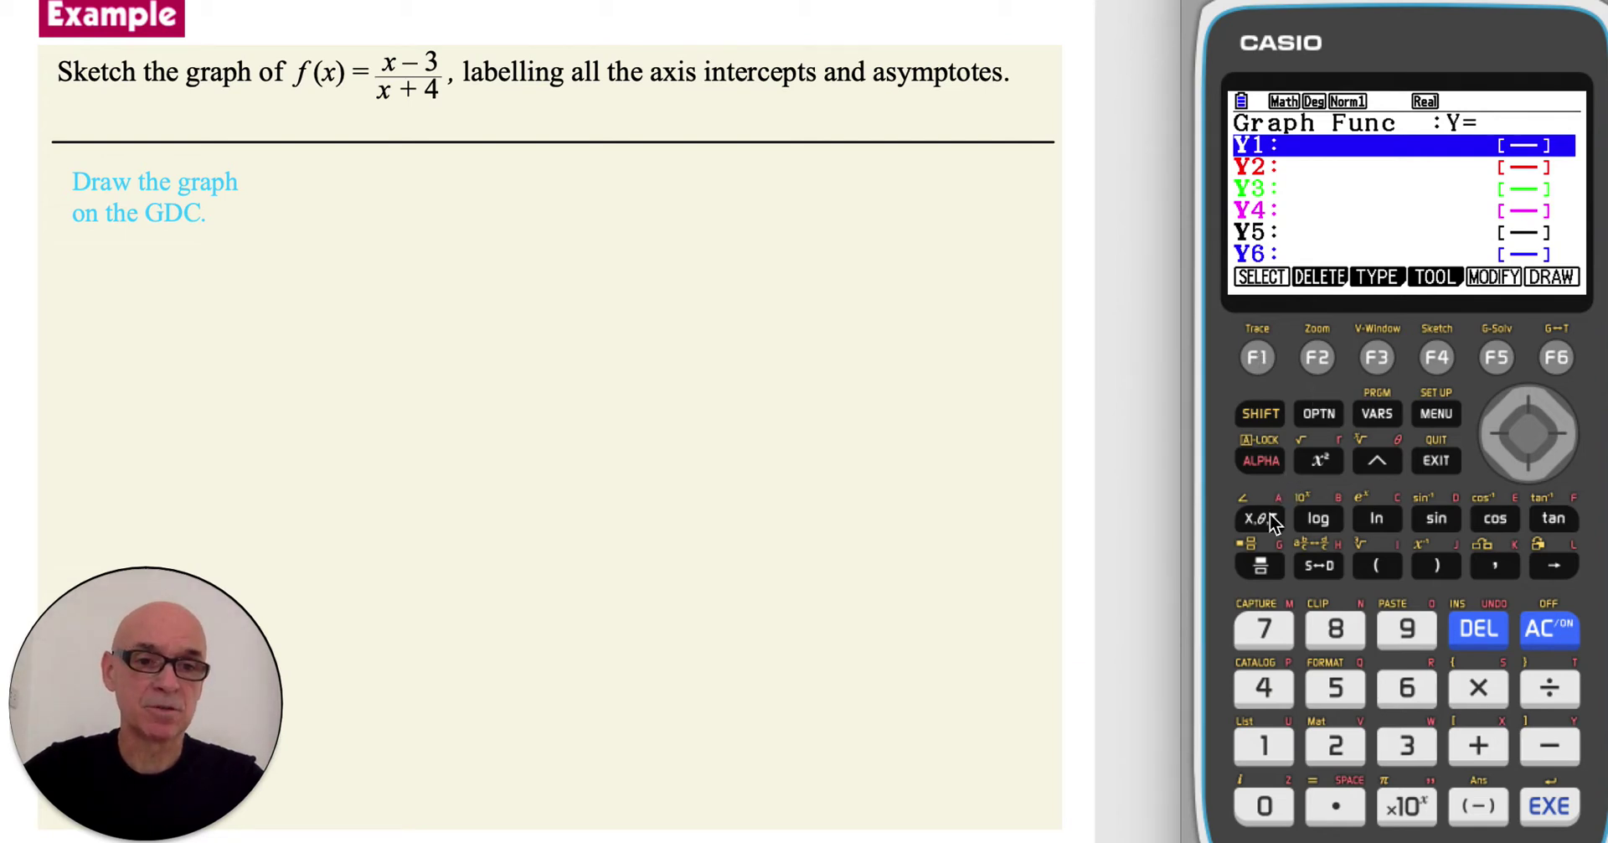
- Enter Y1 as the fraction (x−3)/(x+4) and store it
left_click(1261, 567)
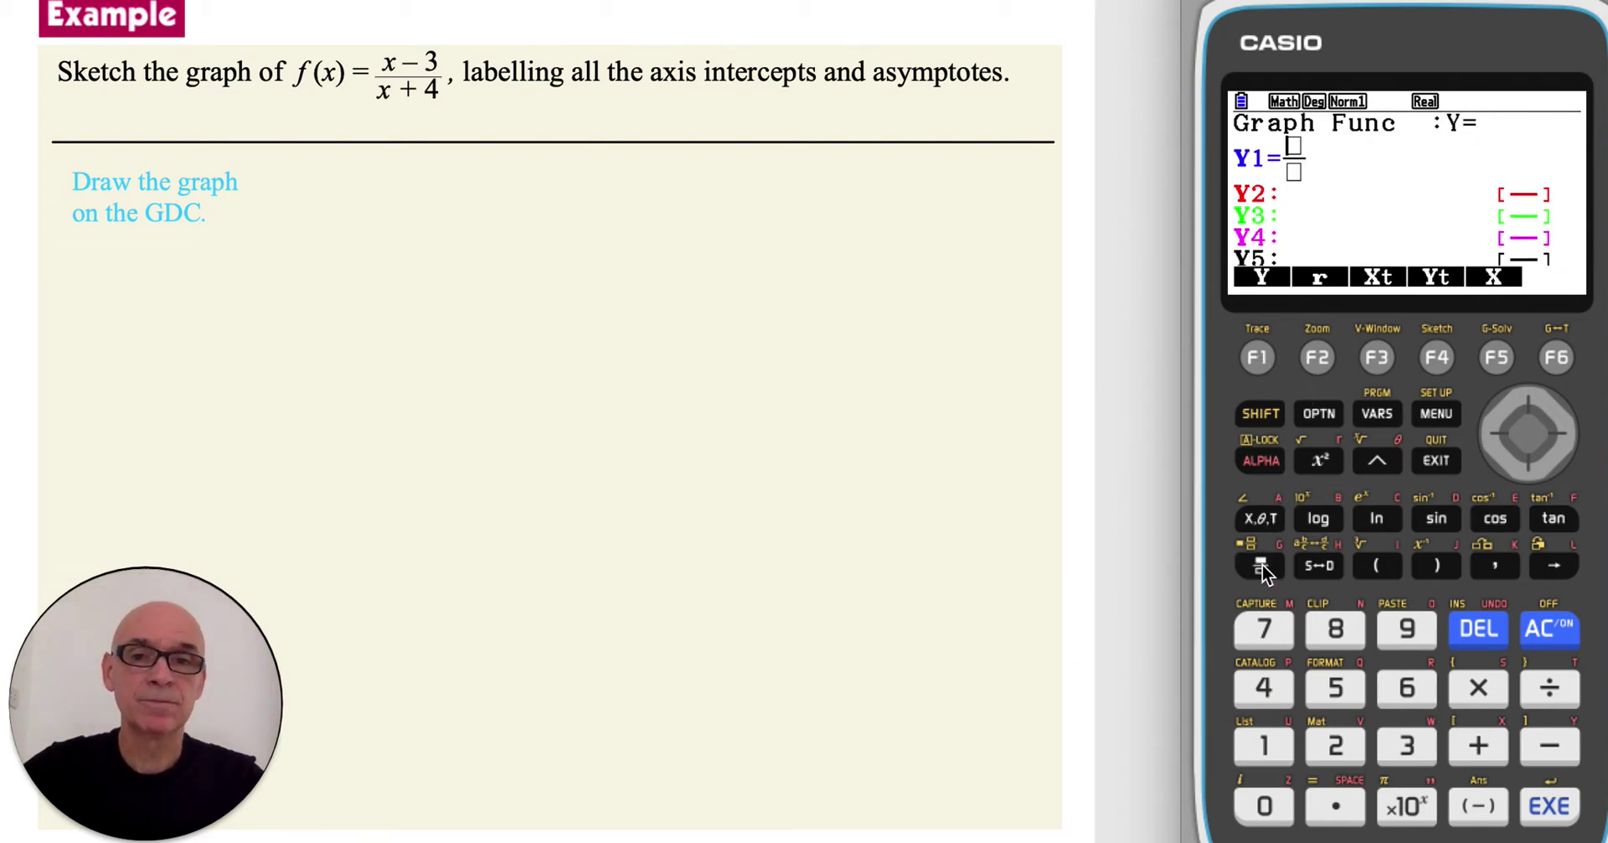
left_click(1261, 518)
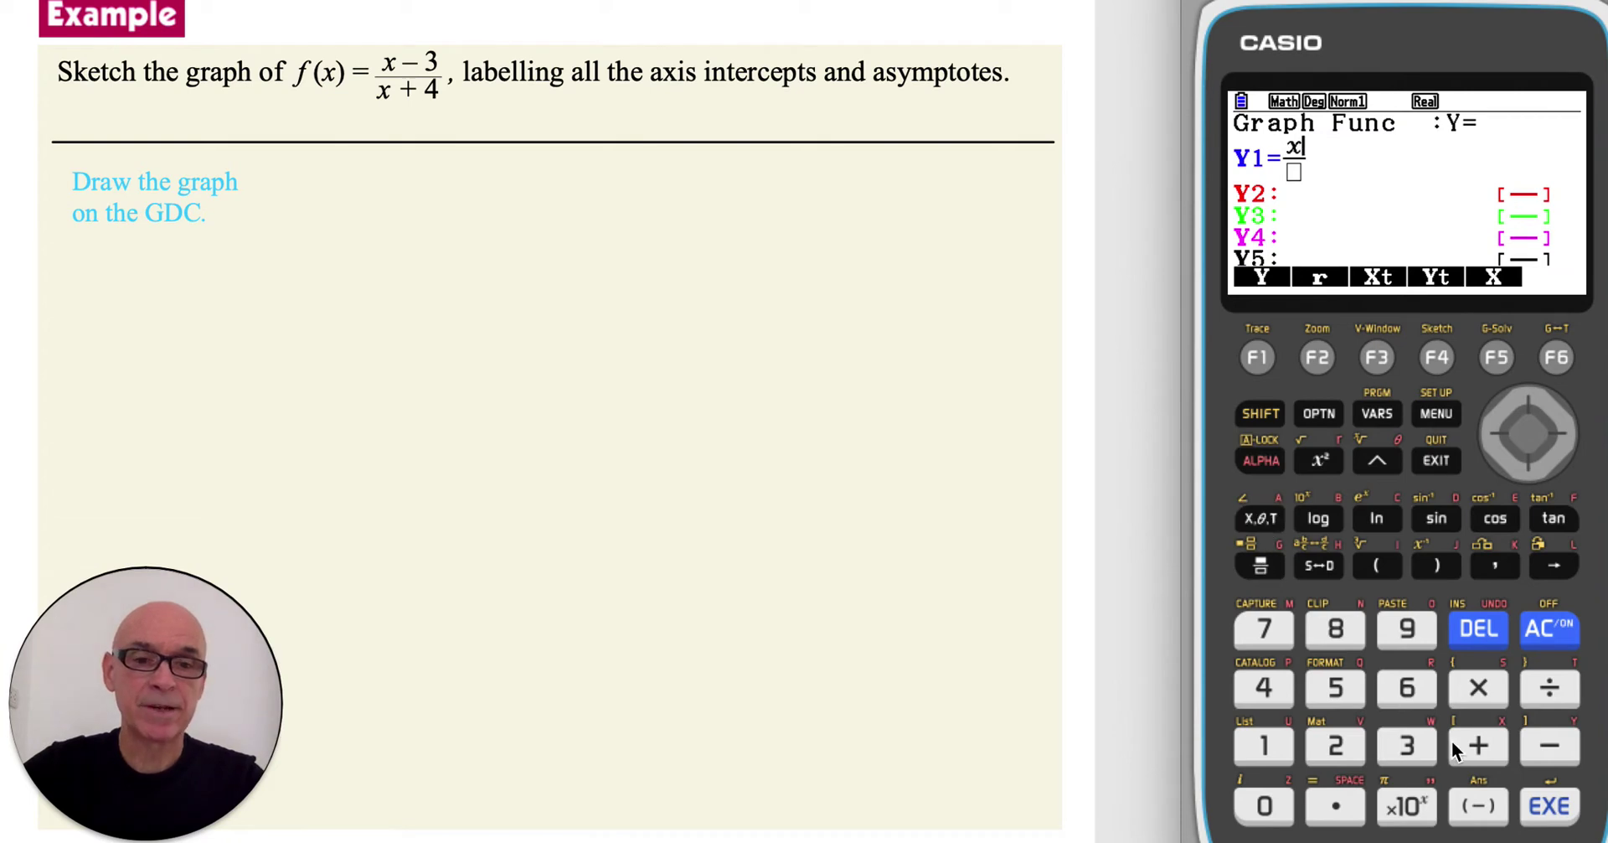
left_click(1546, 747)
left_click(1407, 745)
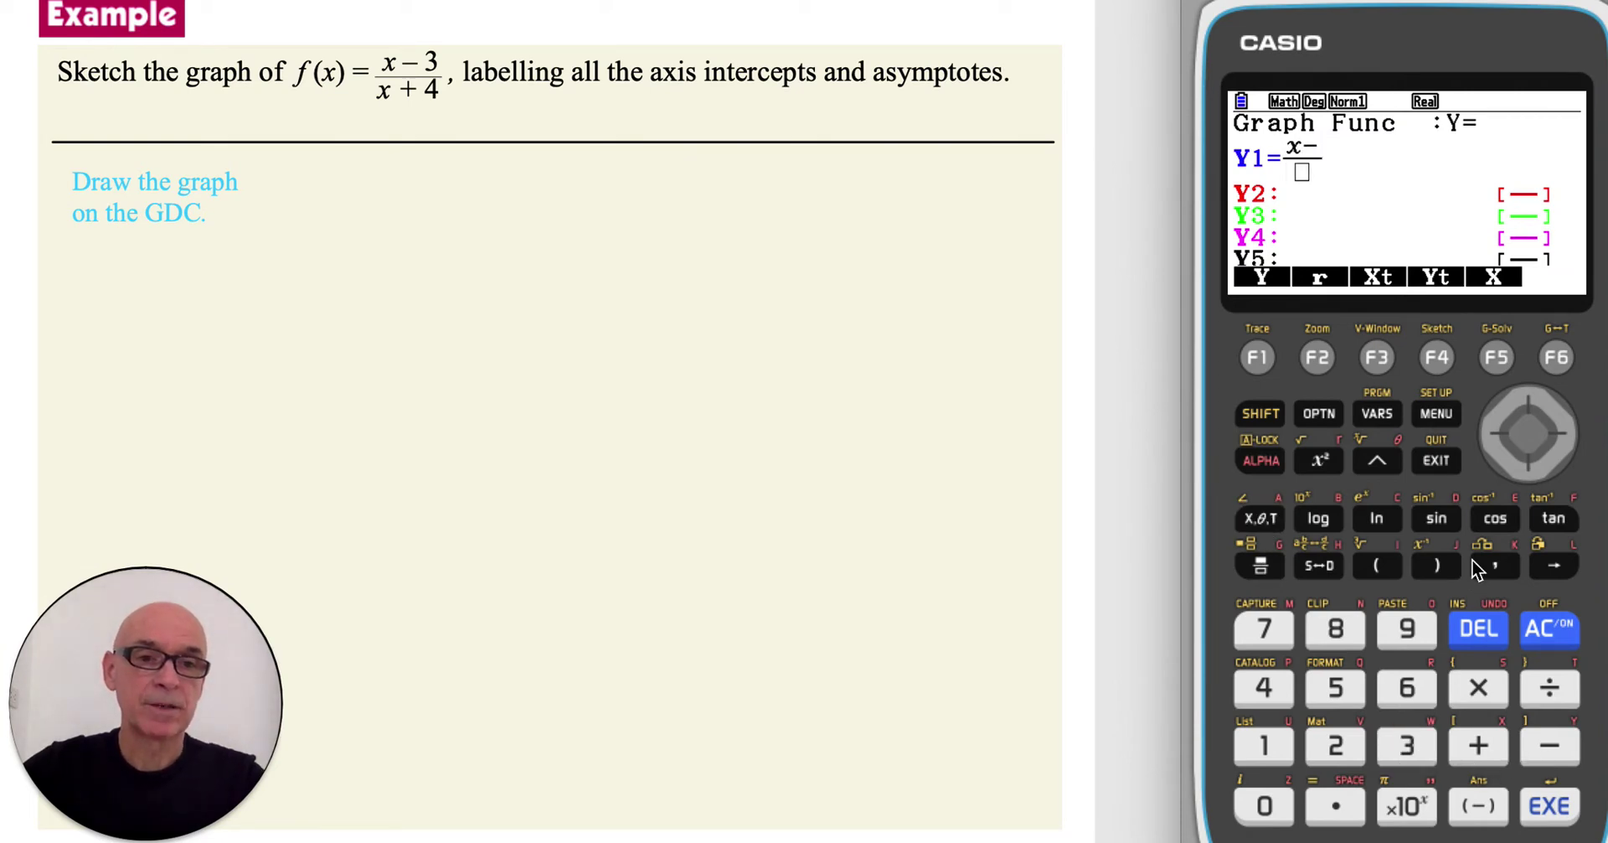
left_click(1529, 471)
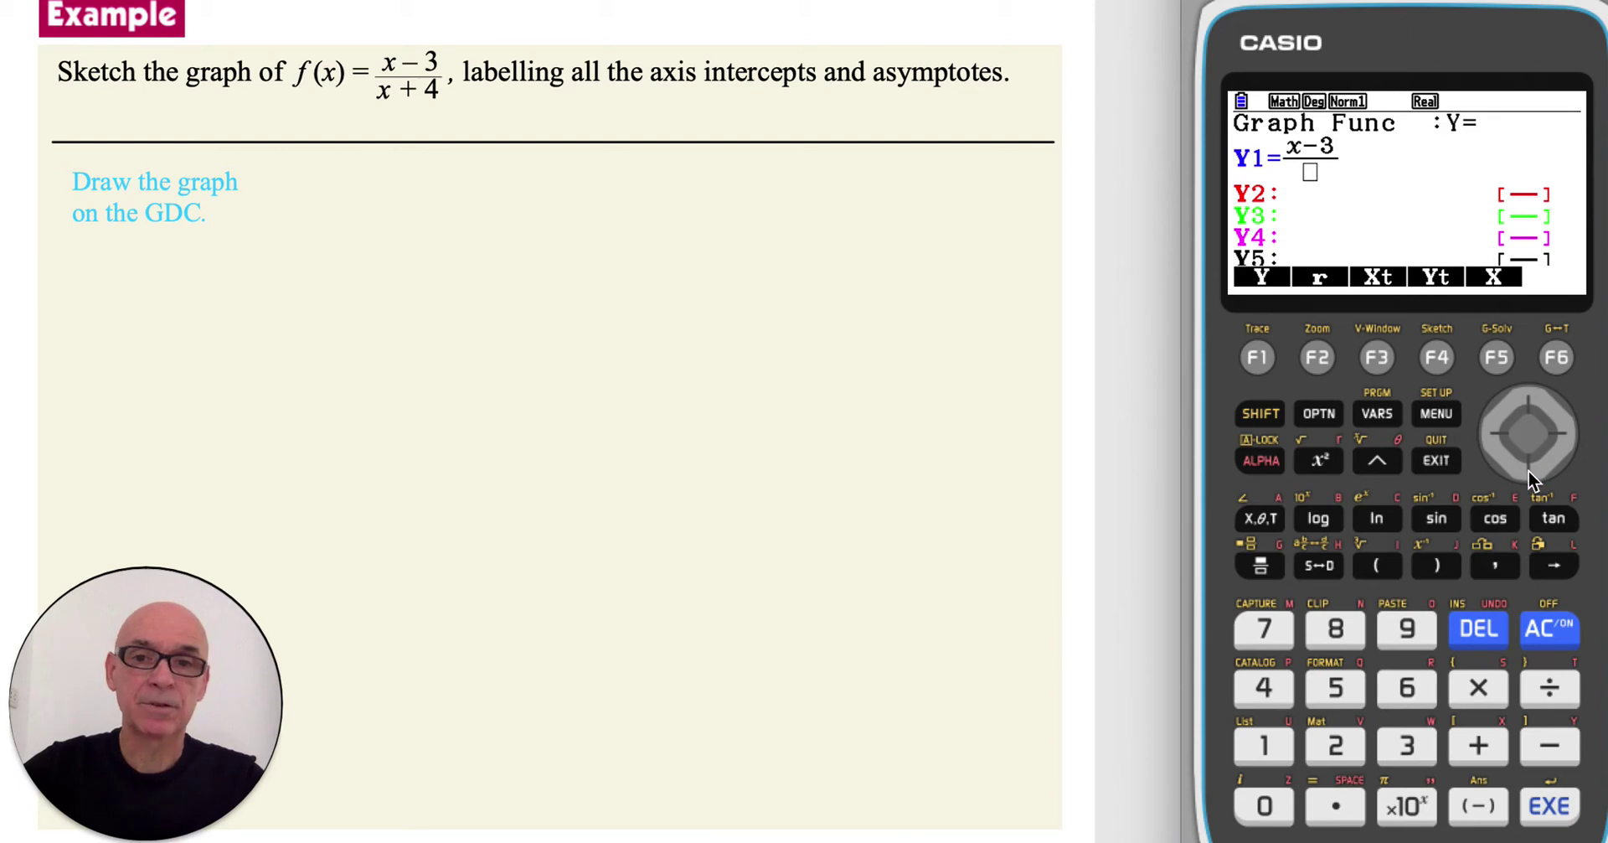
left_click(1258, 516)
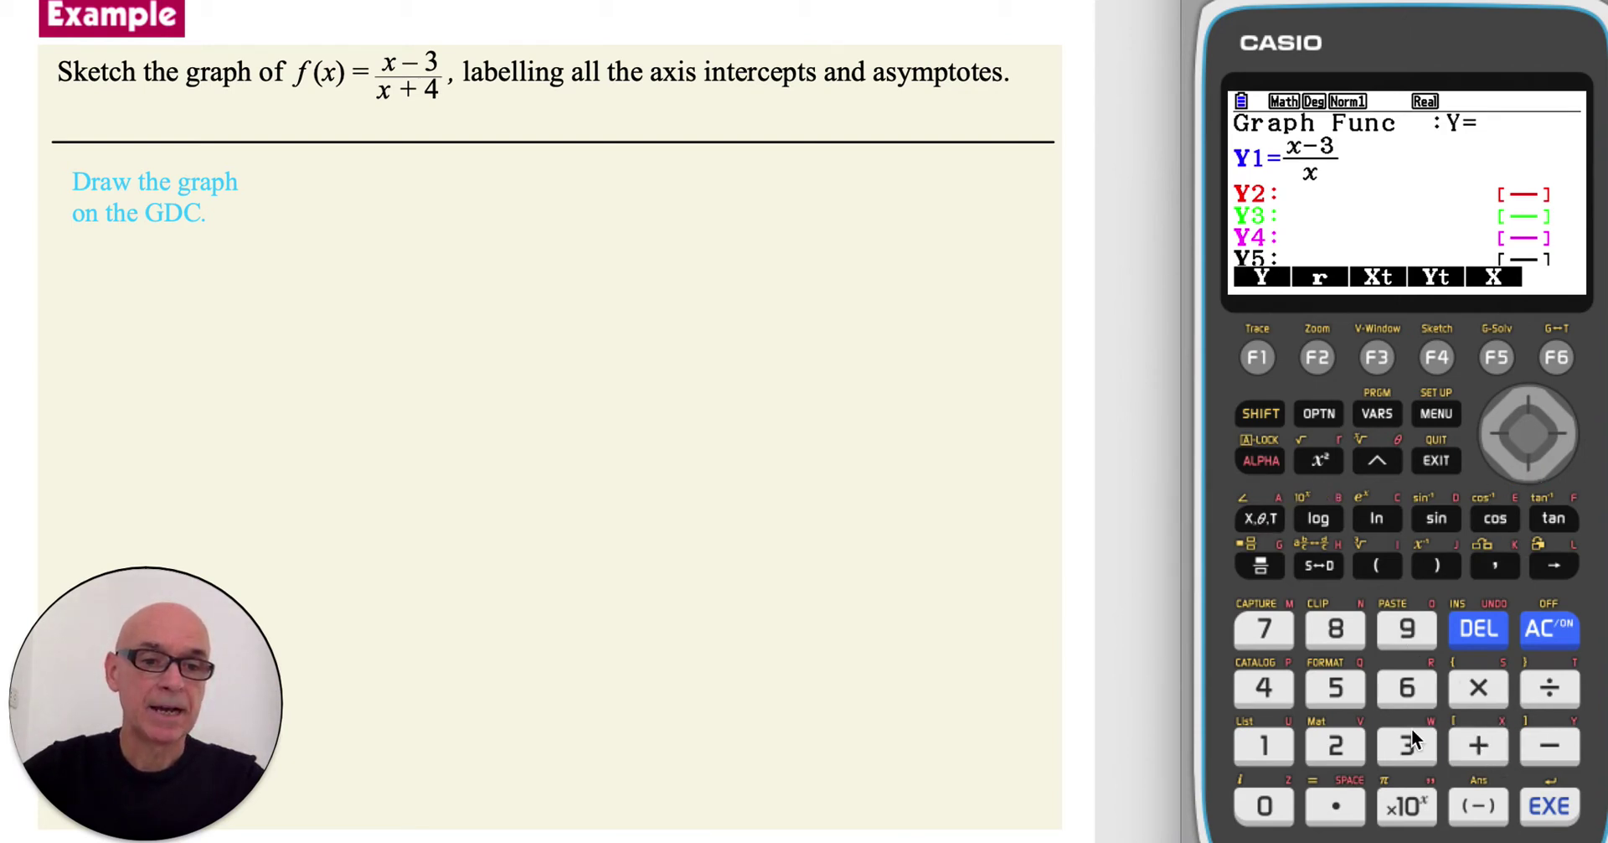
left_click(1258, 691)
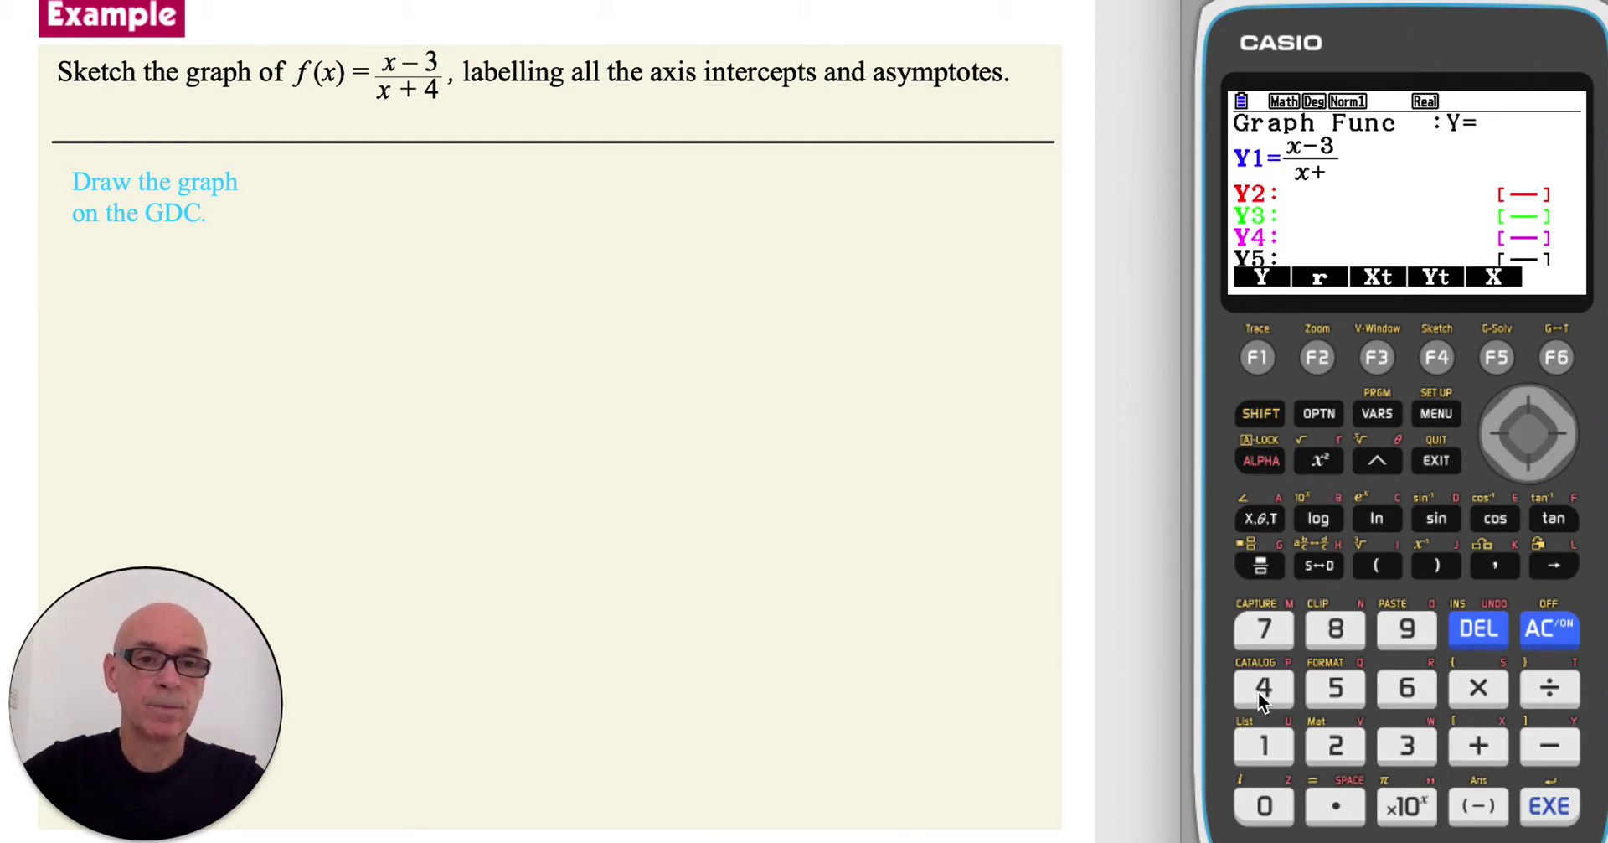
left_click(1545, 808)
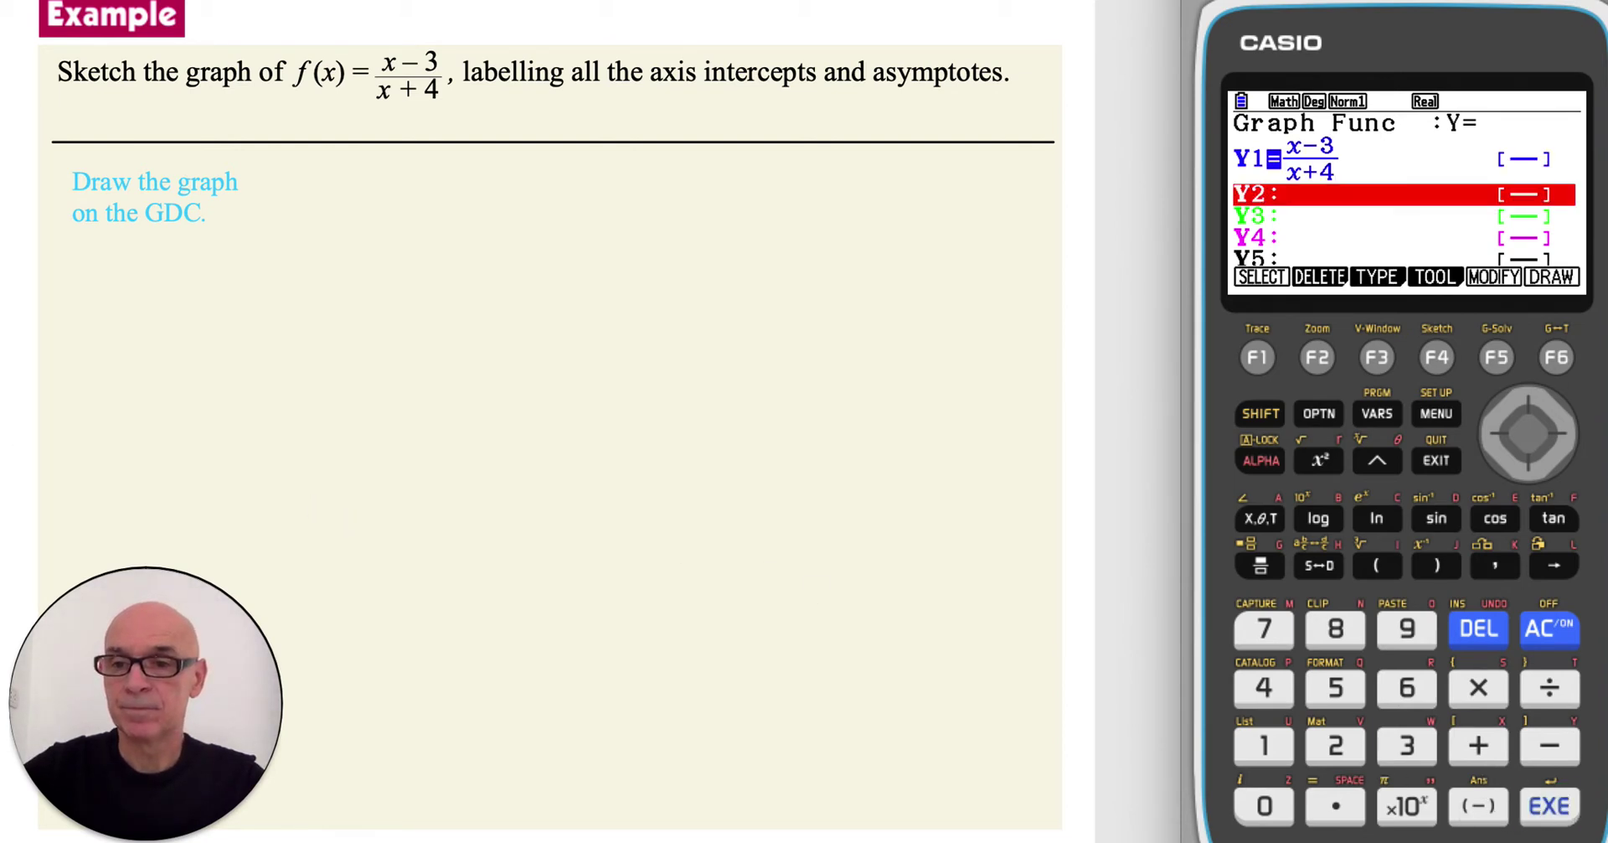
- Paste the function-list screenshot onto the slide and draw the graph of Y1
key("ctrl+v")
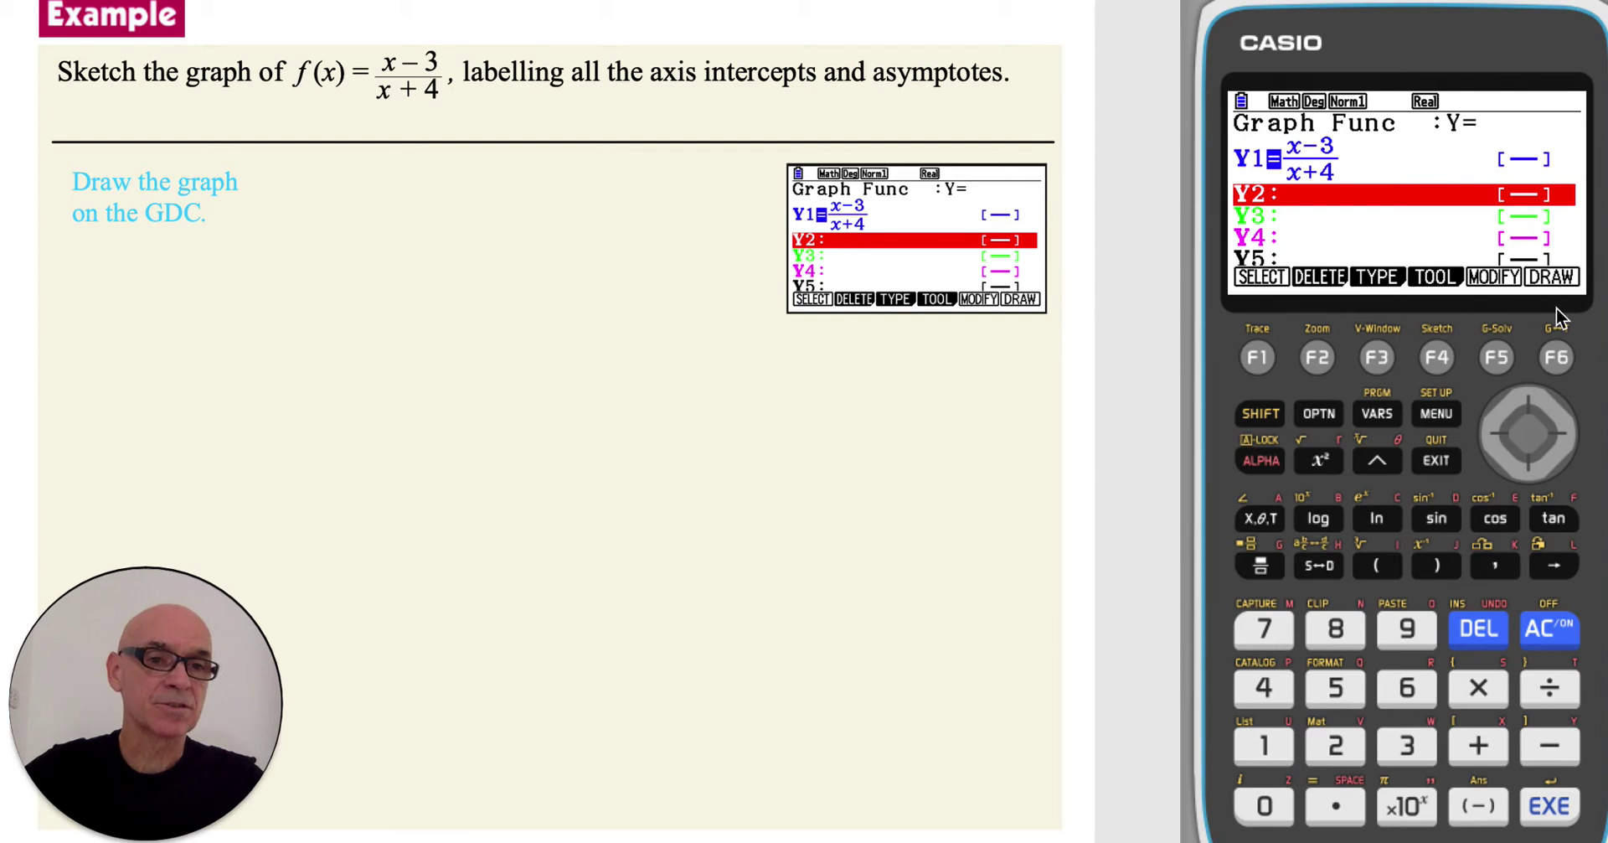
left_click(1556, 358)
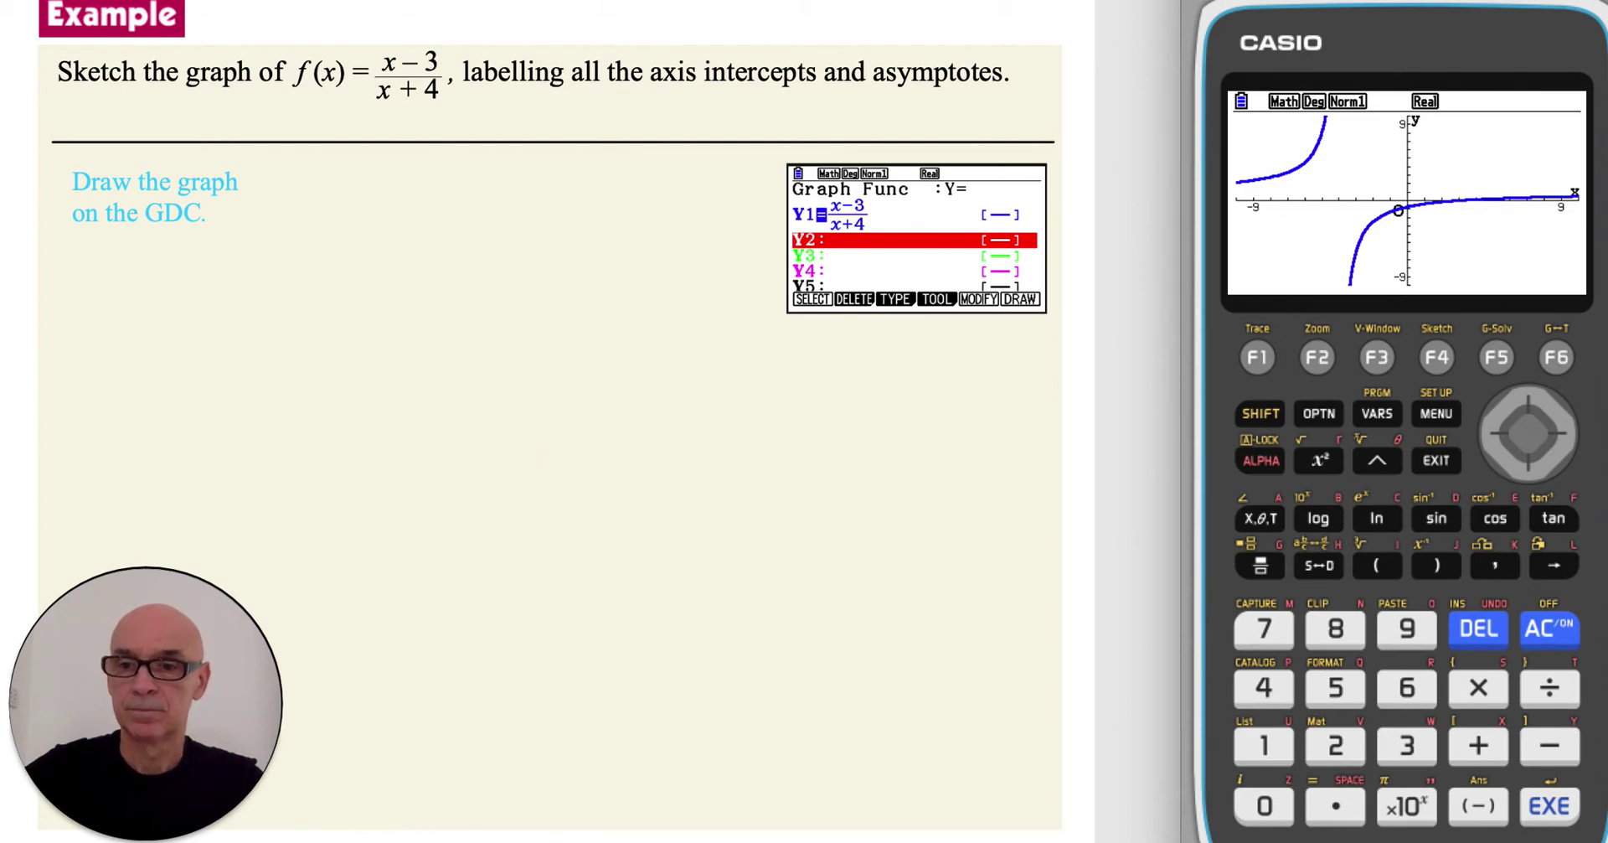
key("Right")
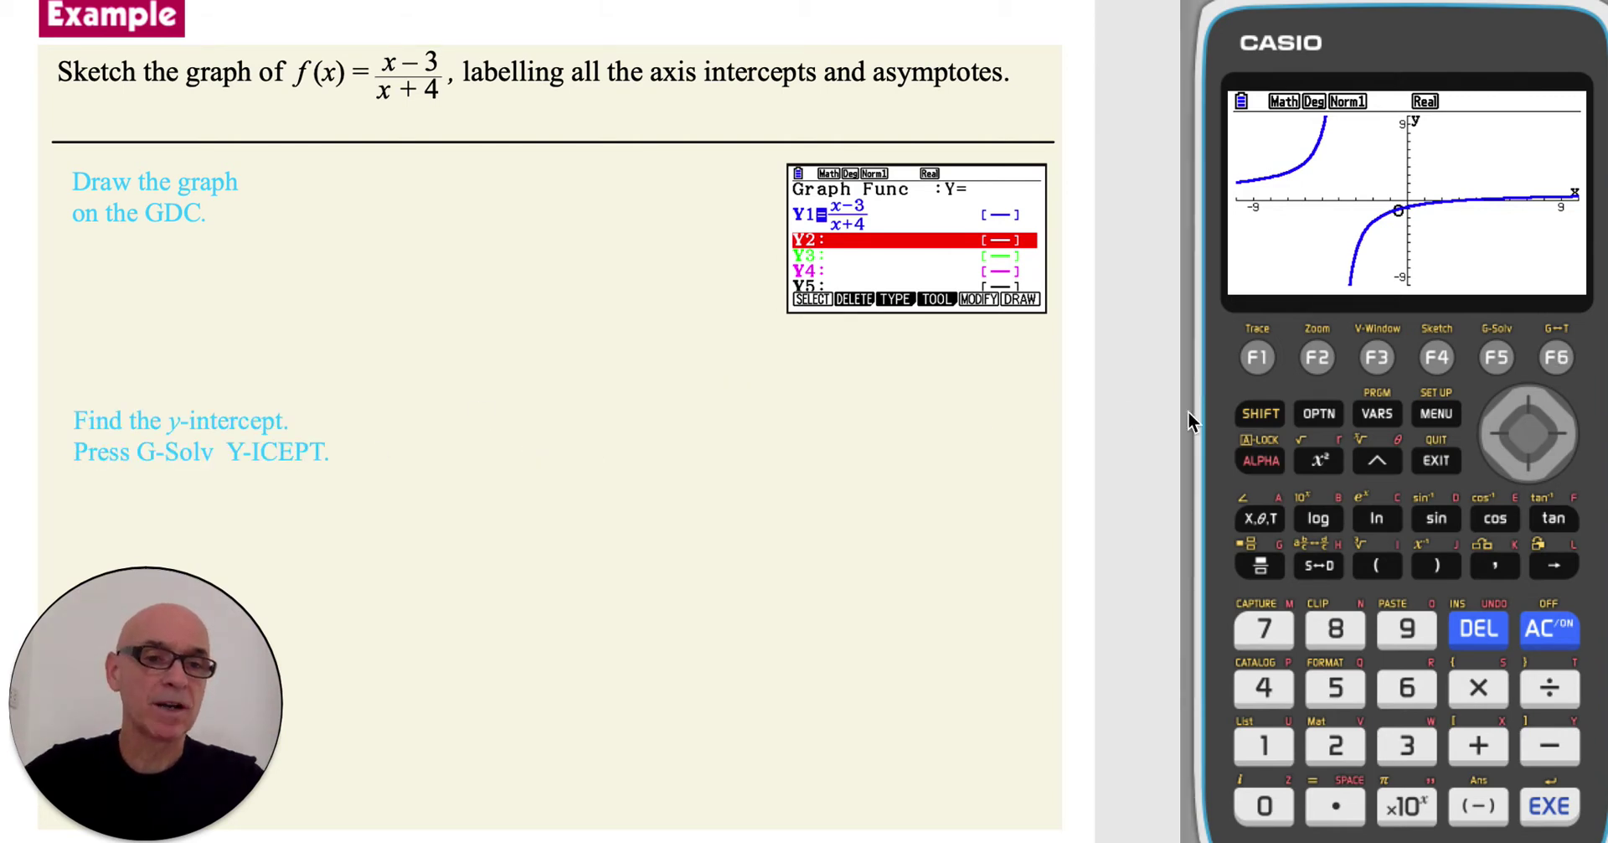
- Find the y-intercept at X=0, Y=−0.75 and record (0, −0.75) on the slide
left_click(1497, 359)
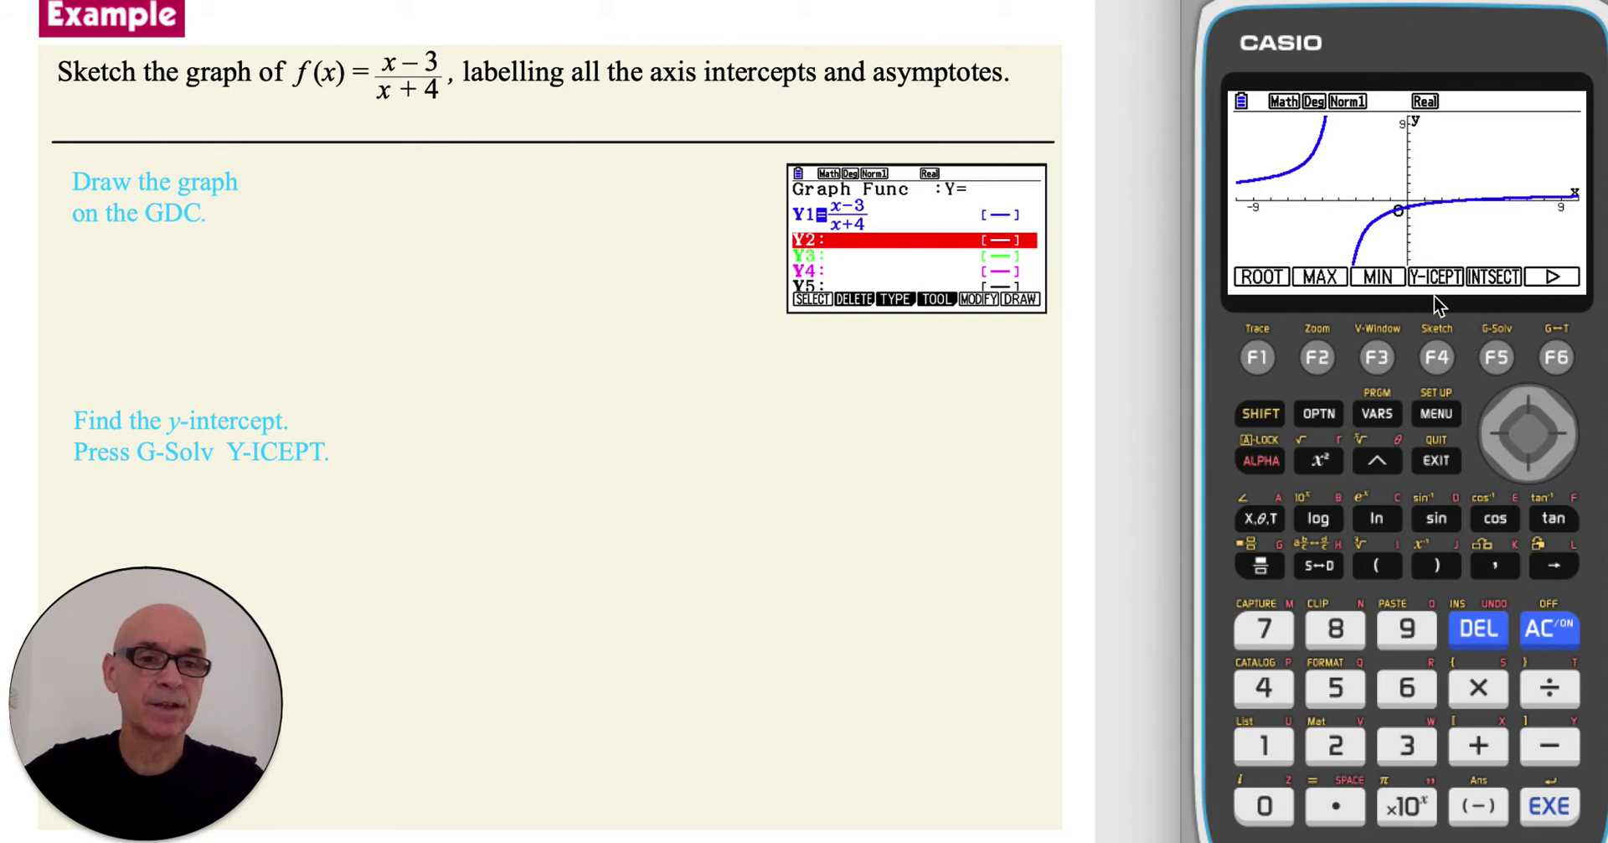
left_click(1435, 358)
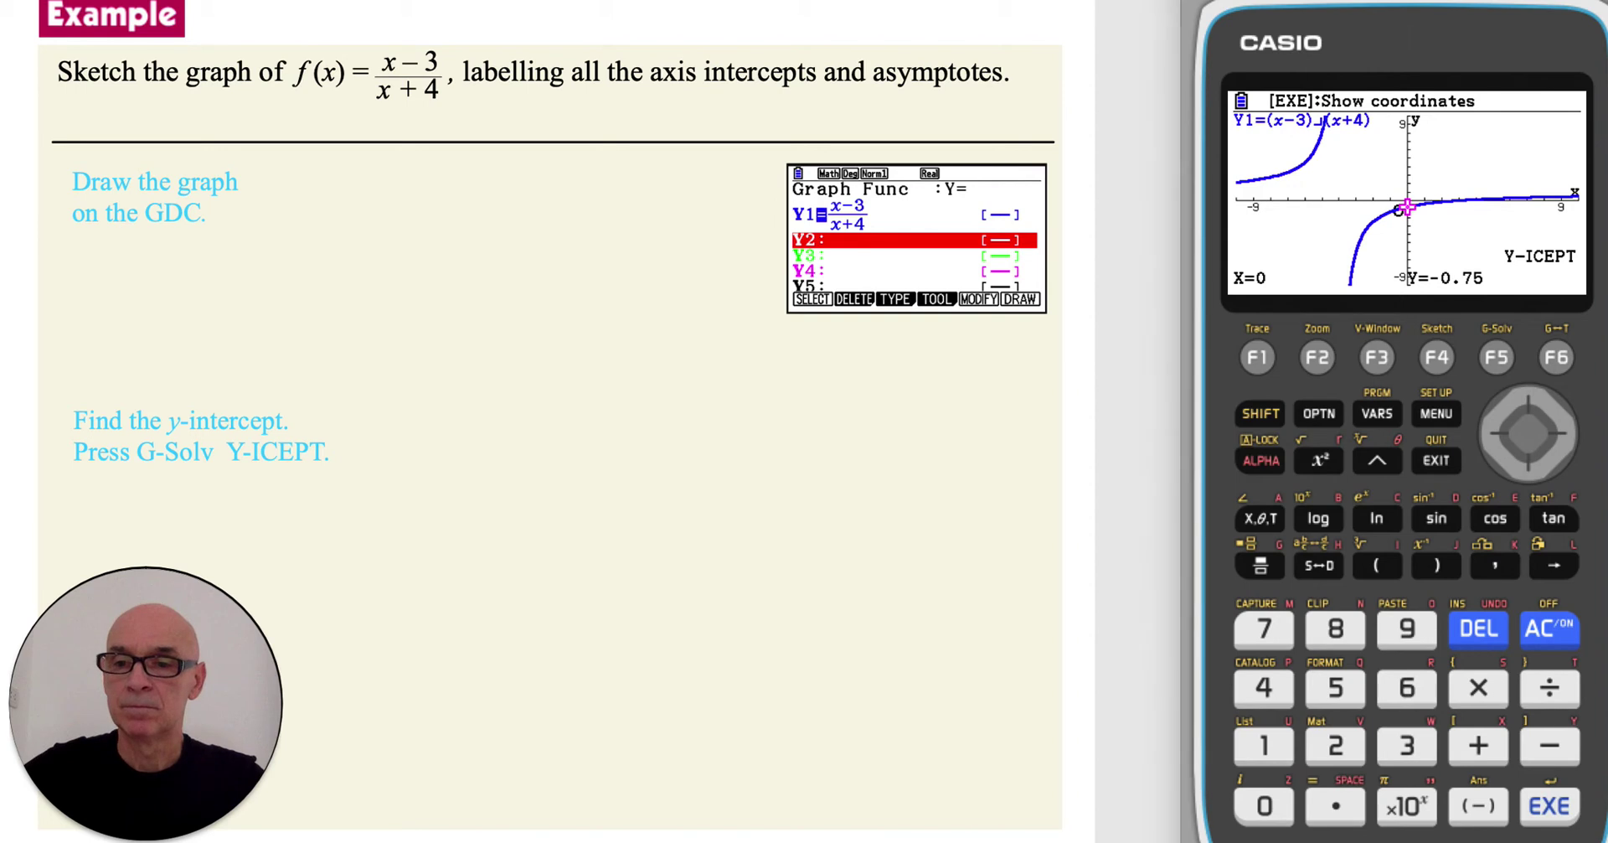
key("Right")
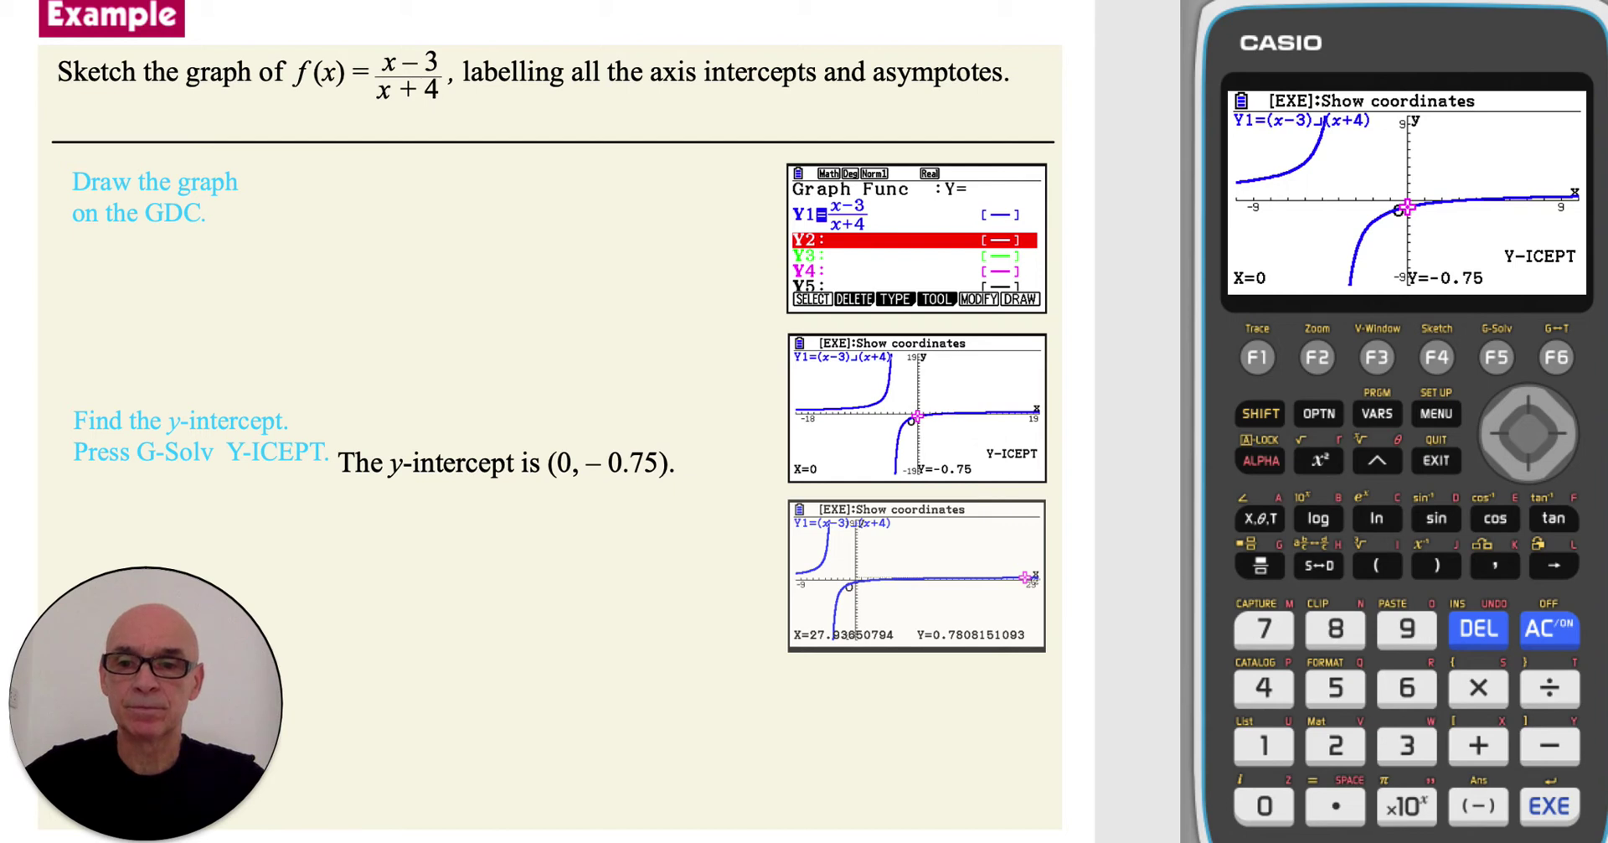
key("Right")
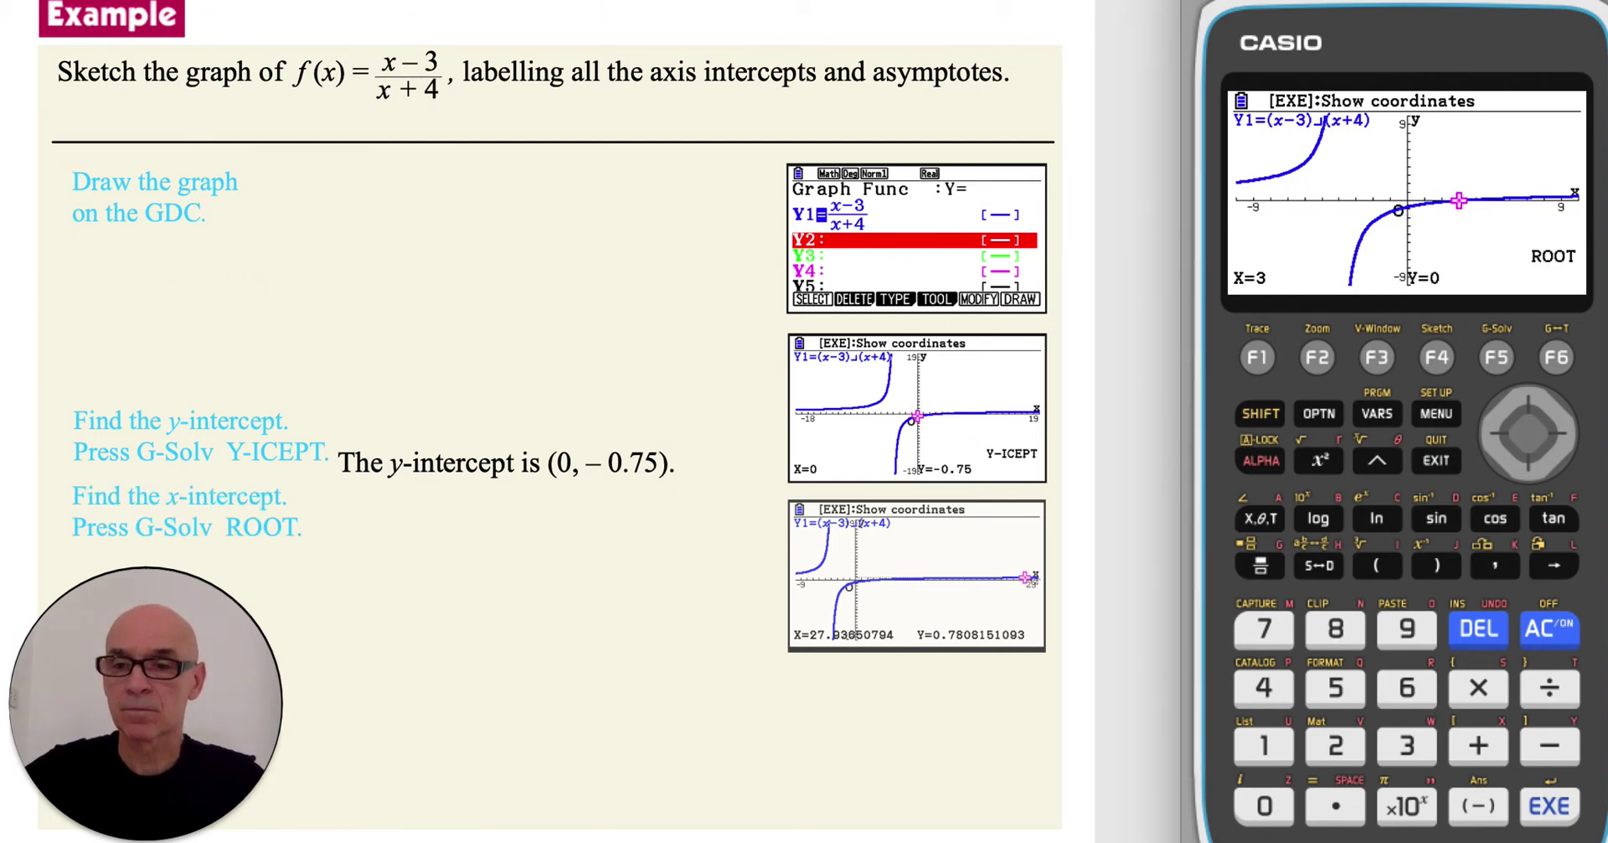
key("Left")
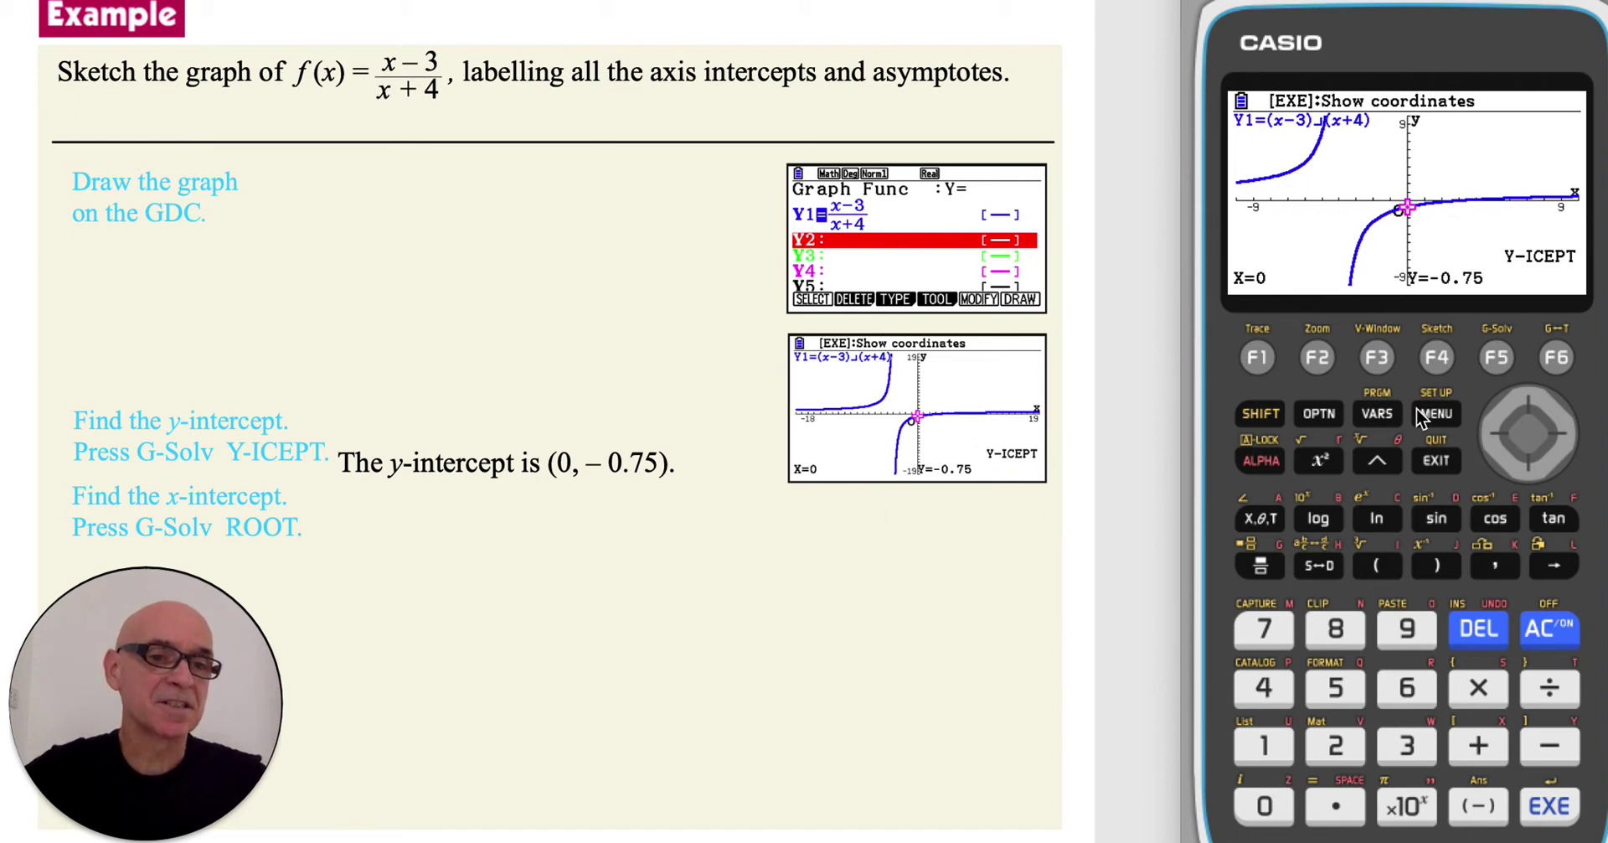
- Find the root X=3, Y=0 and record the x-intercept (3, 0) on the slide
left_click(1497, 357)
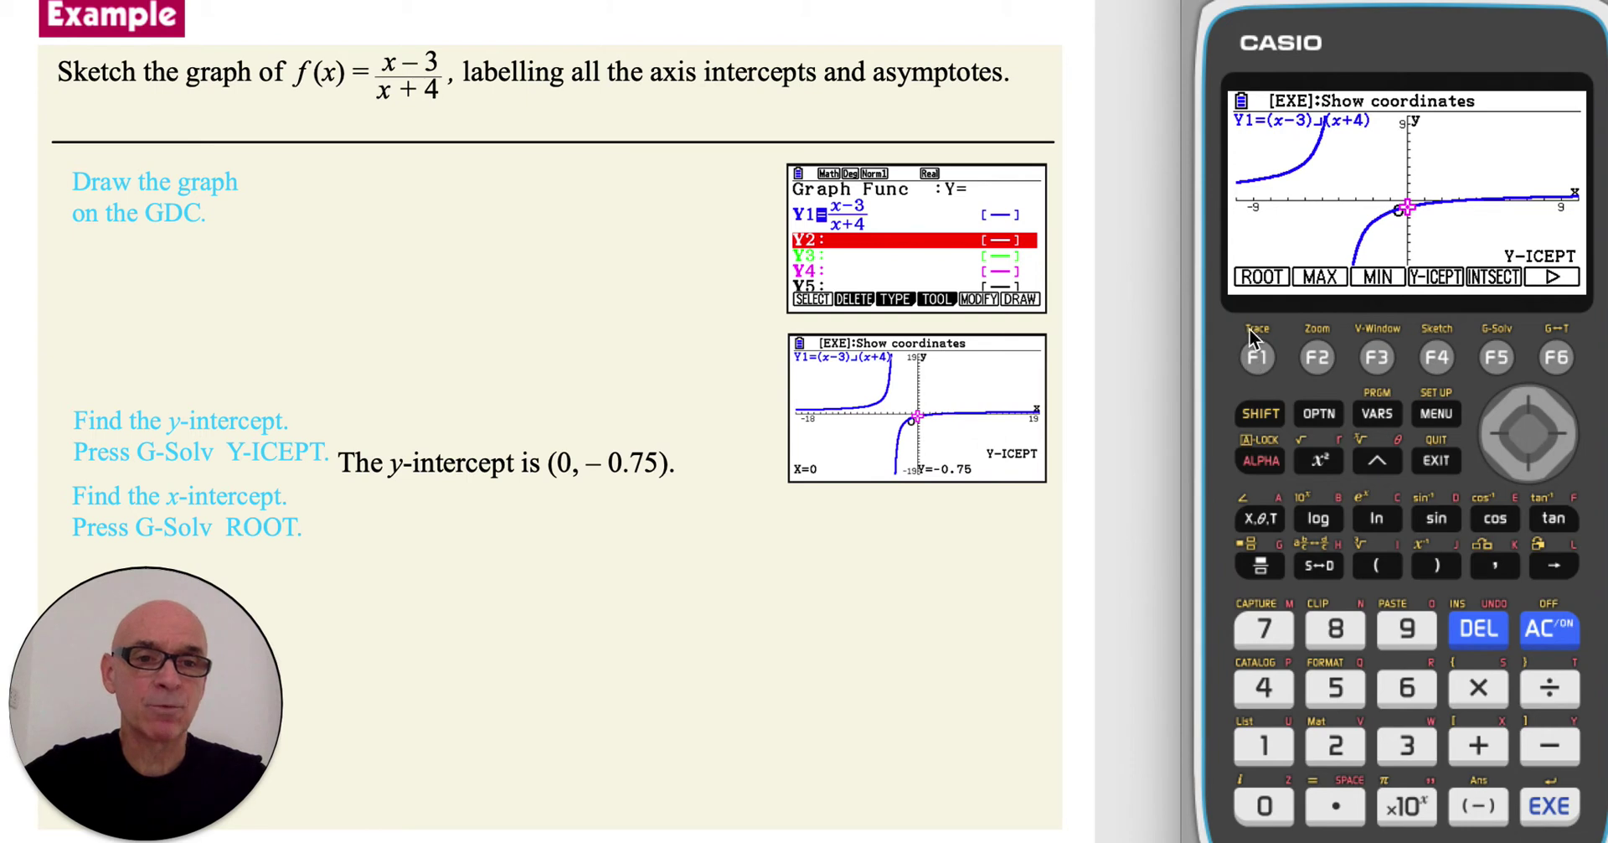
left_click(1258, 359)
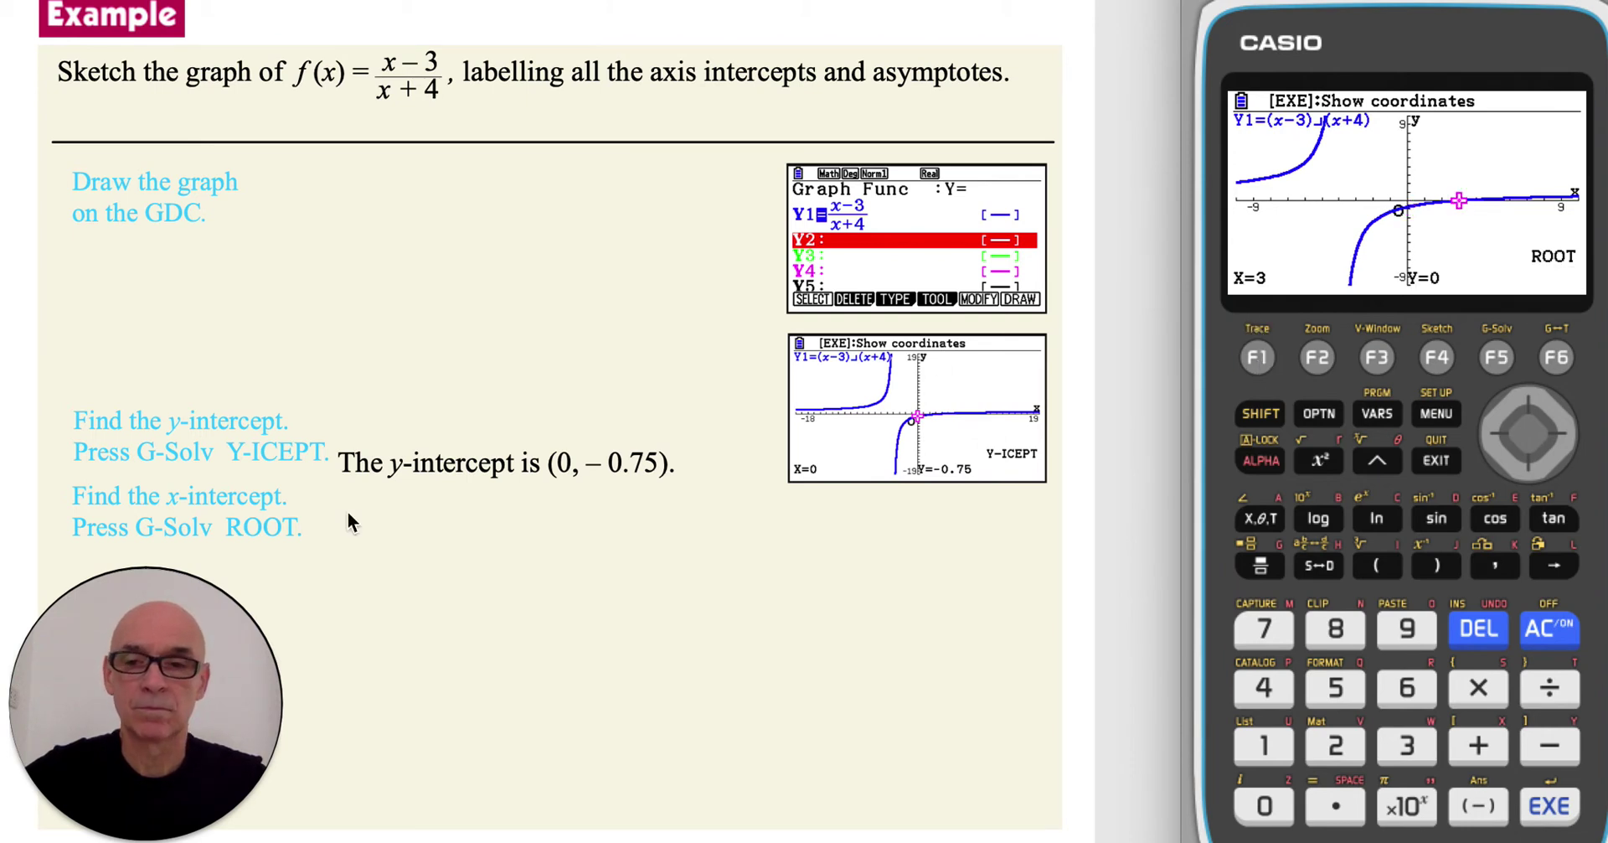
key("Right")
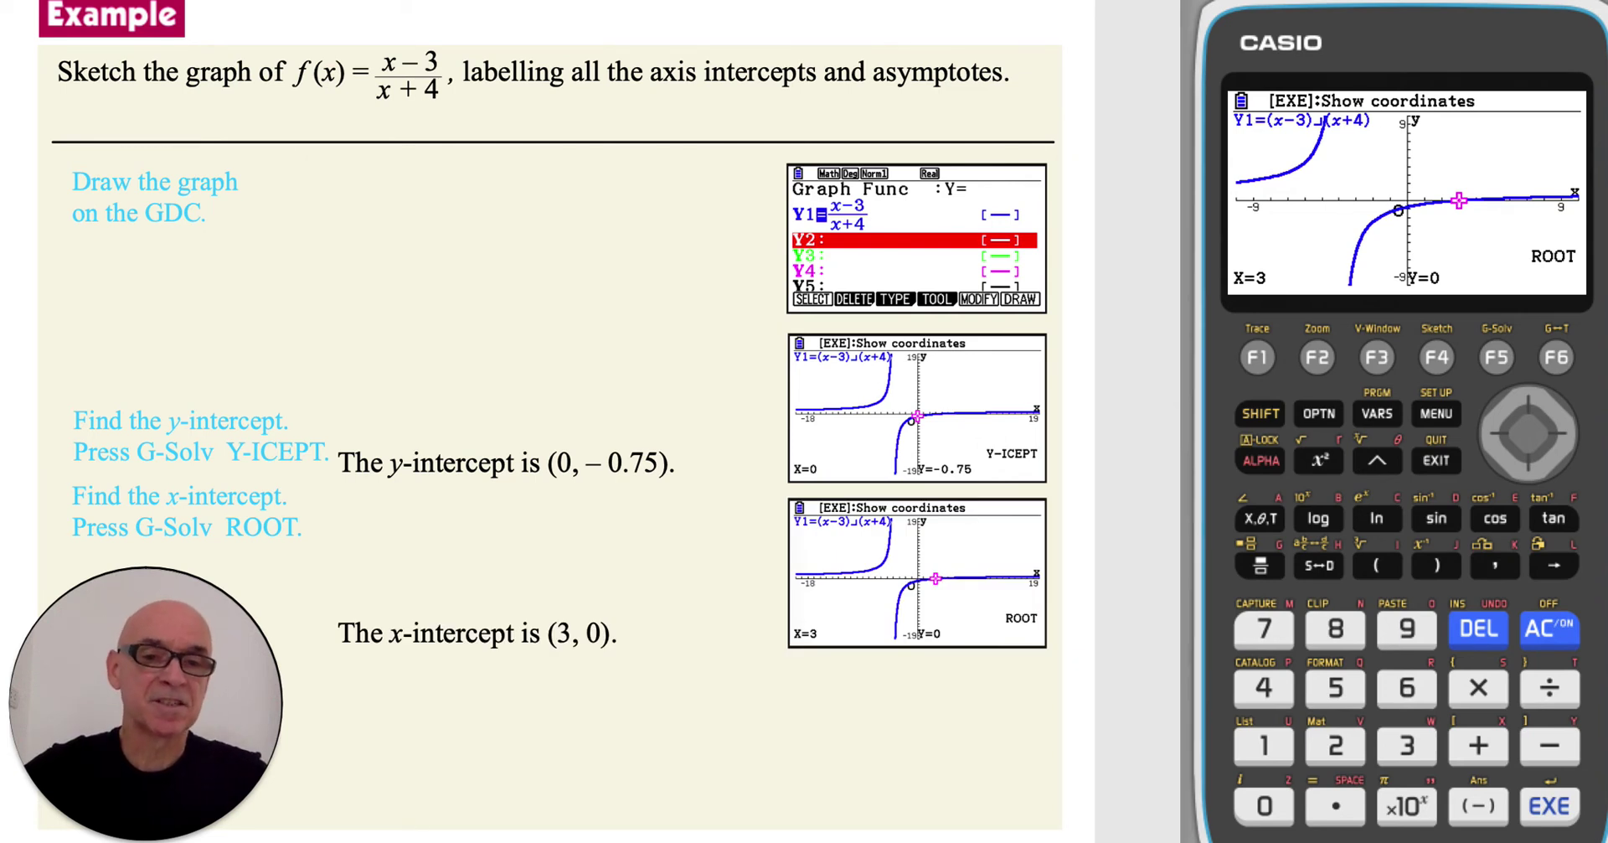
key("Right")
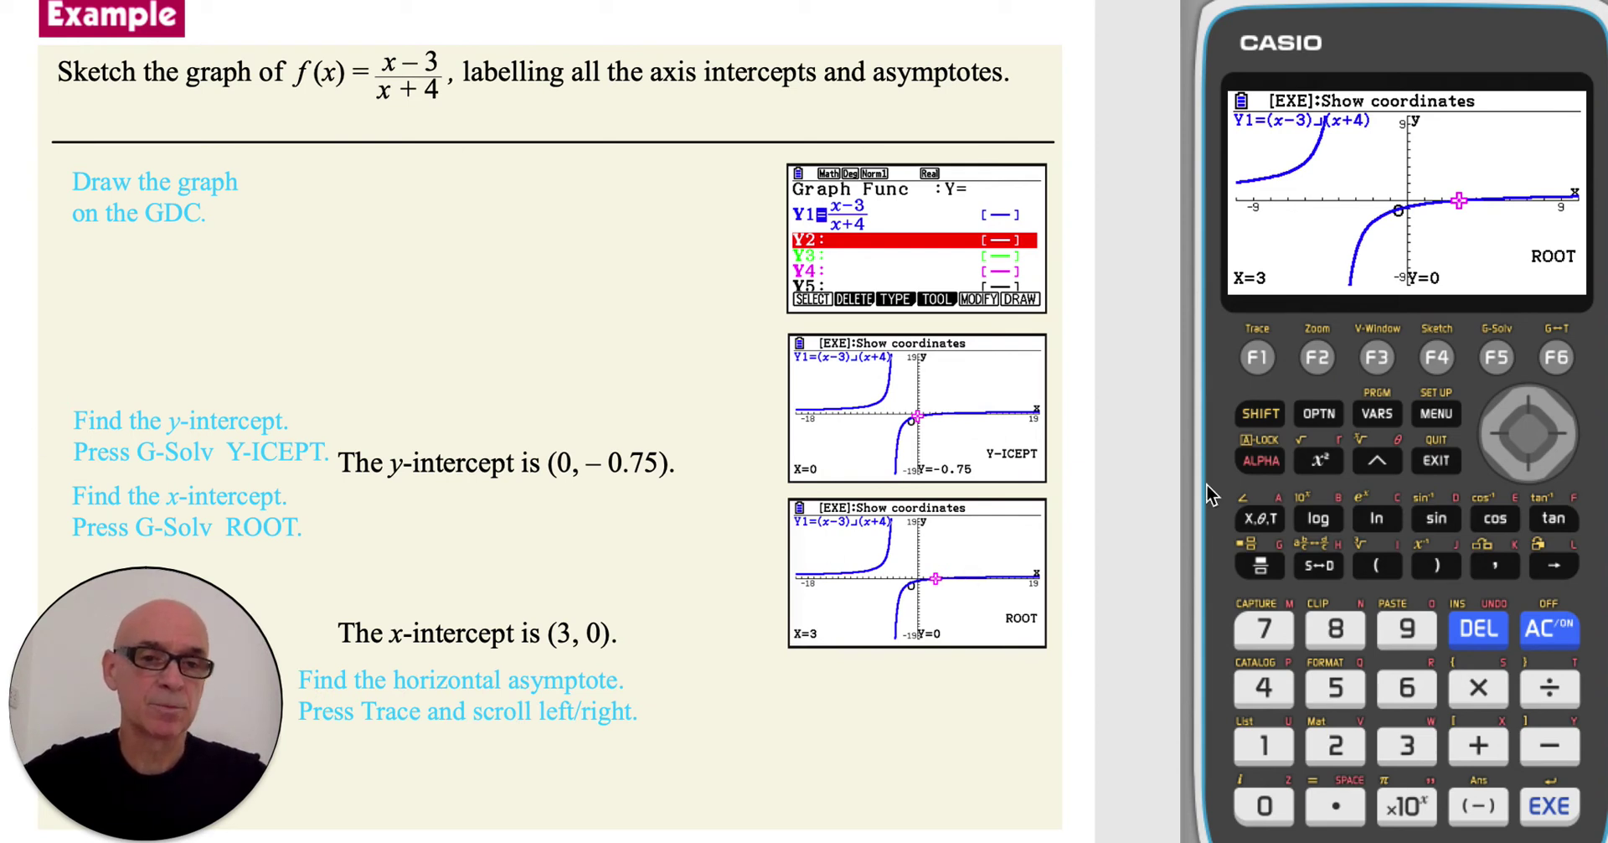
- Trace Y1 right to about X=52.38, Y=0.876, recording the horizontal asymptote y = 1
left_click(1258, 360)
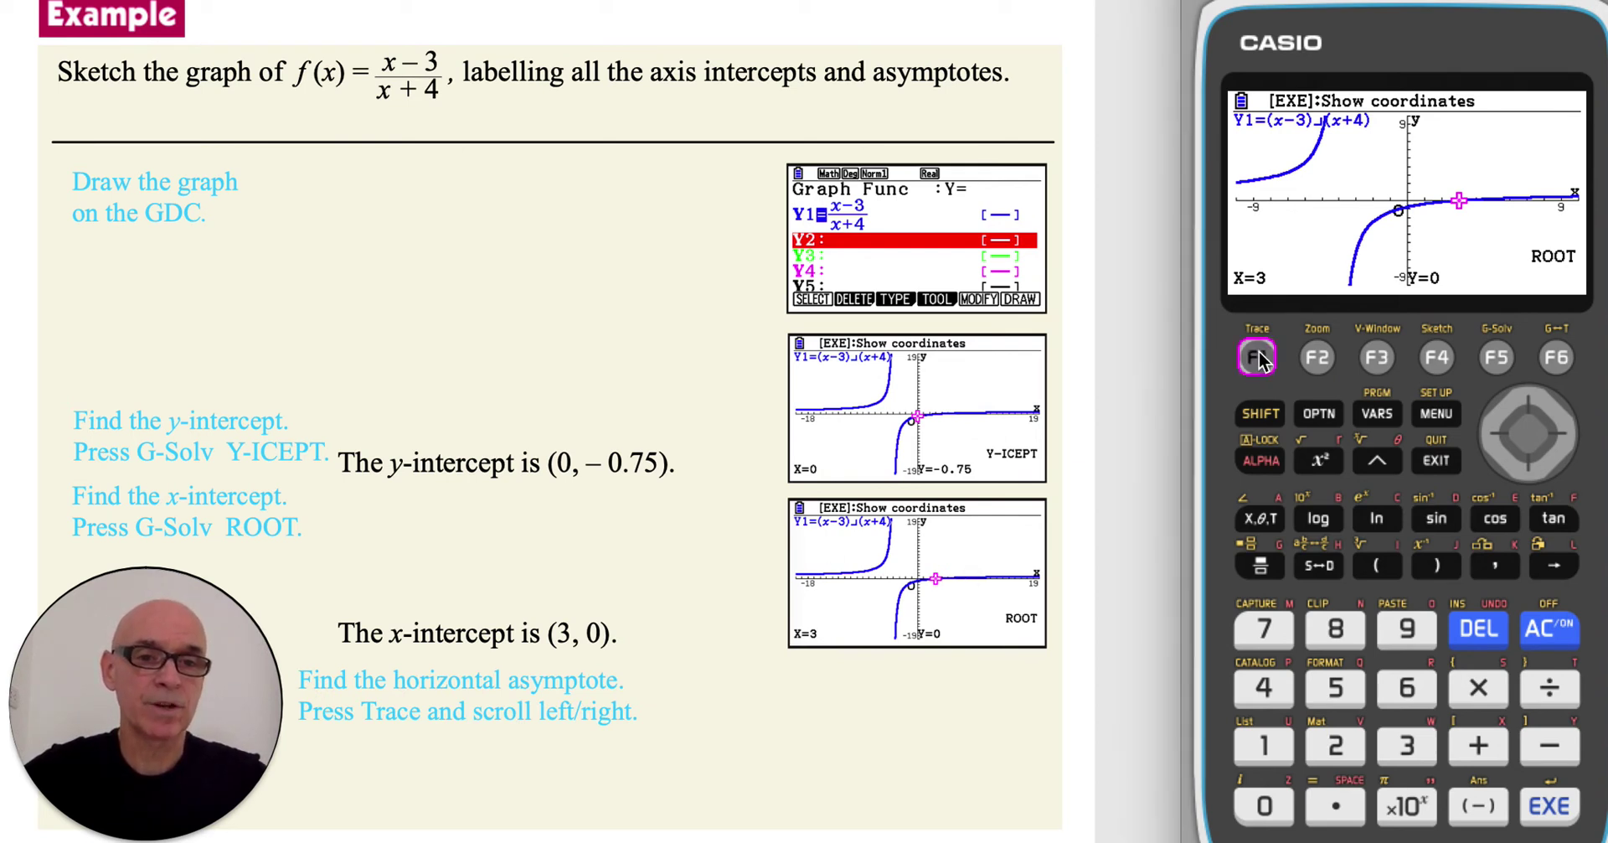
left_click(1563, 438)
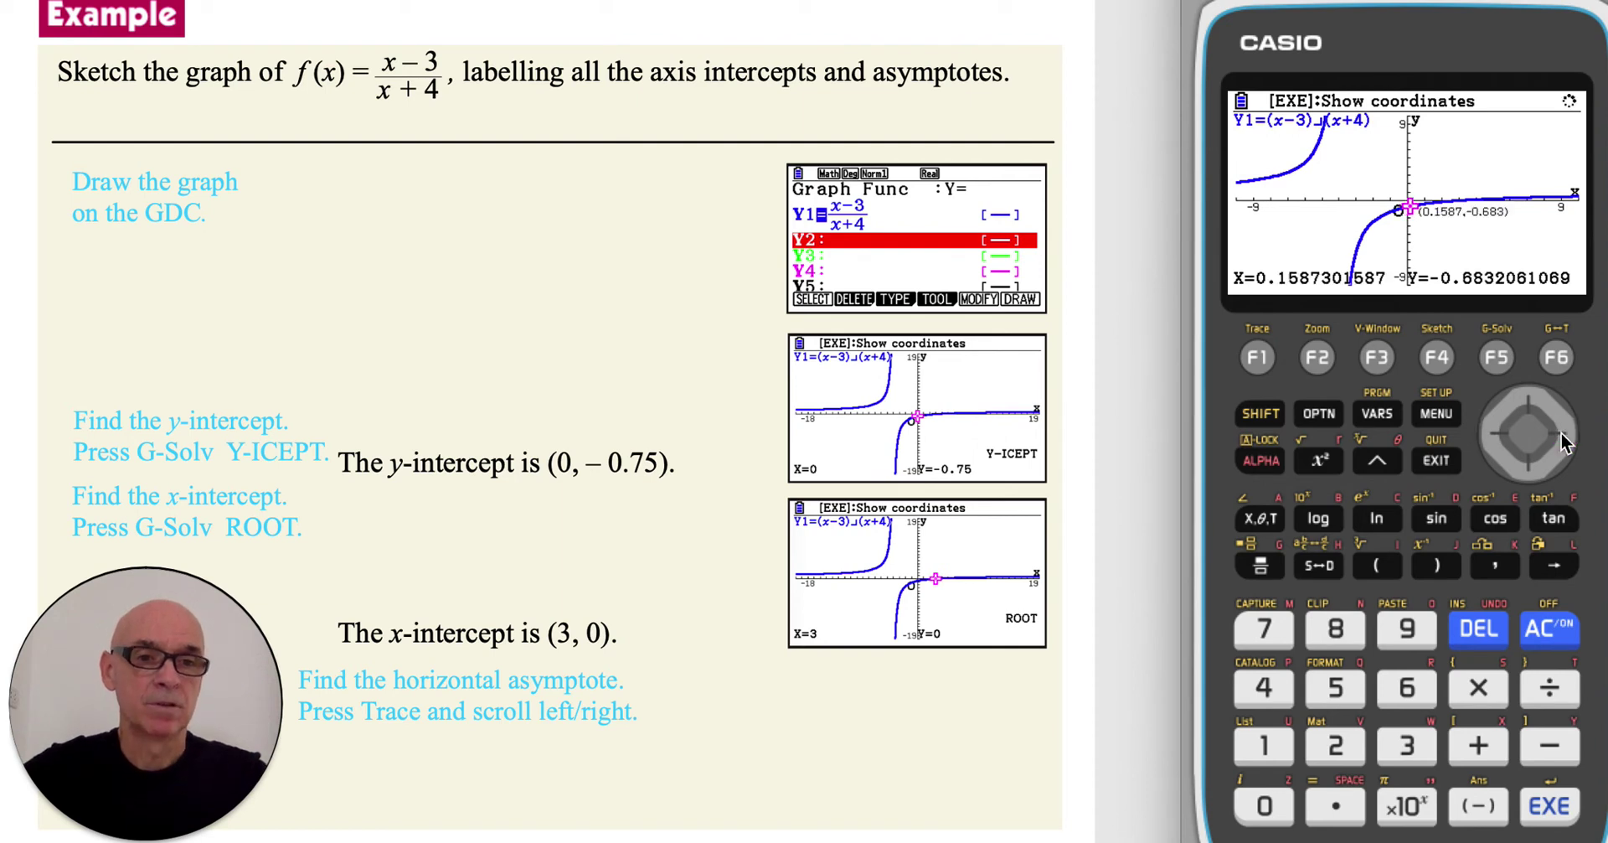
left_click(1562, 438)
left_click(1562, 438)
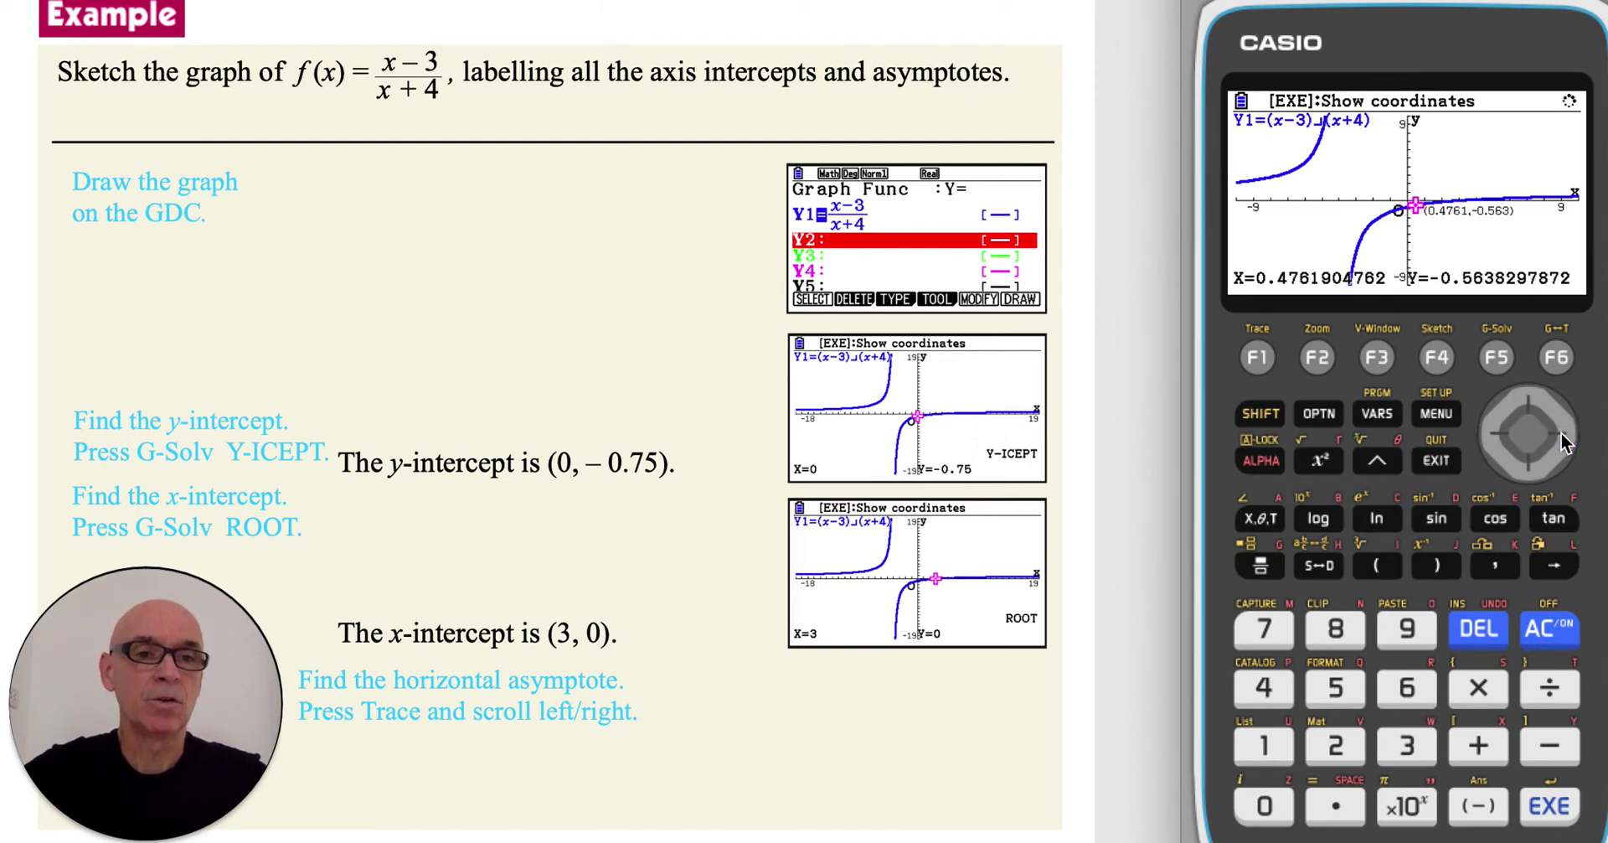
left_click(1564, 442)
left_click(1561, 436)
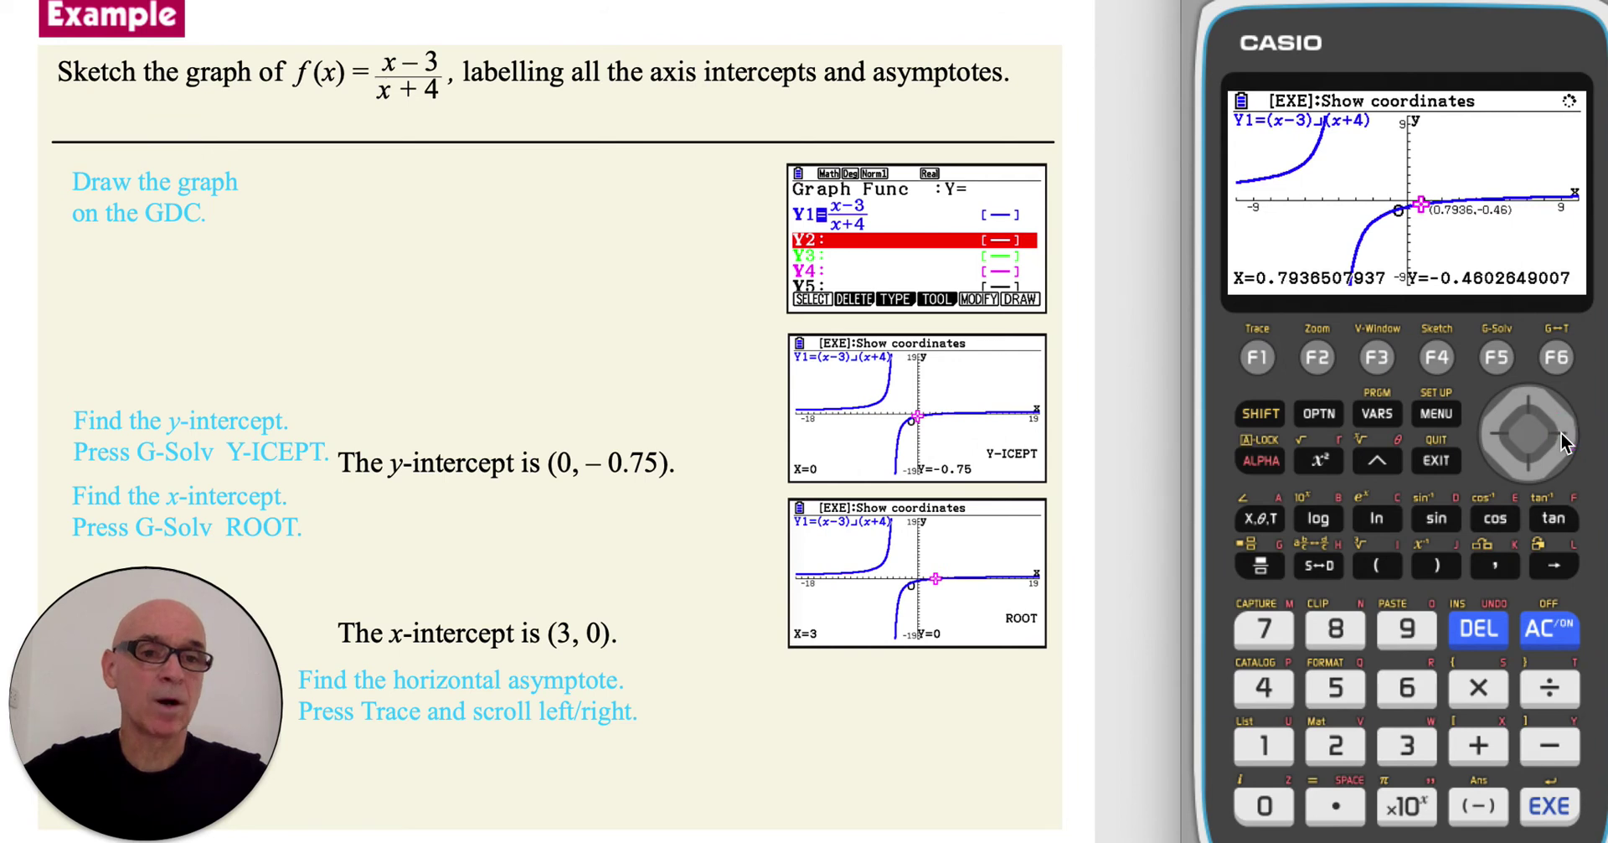
left_click(1561, 435)
left_click(1561, 435)
left_click(1561, 436)
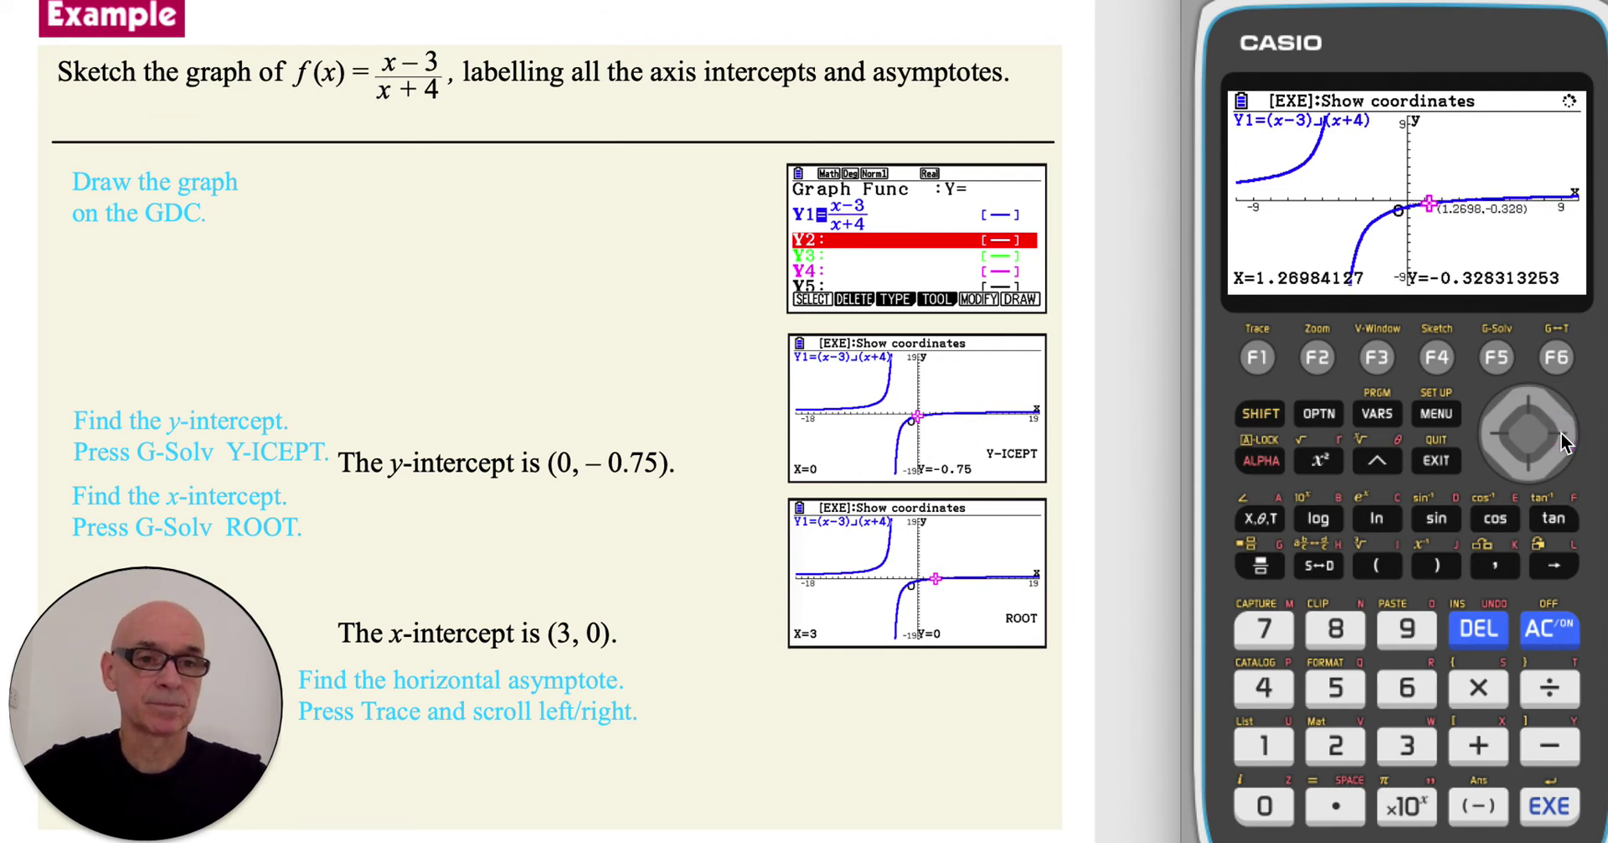
left_click(1561, 436)
left_click(1561, 435)
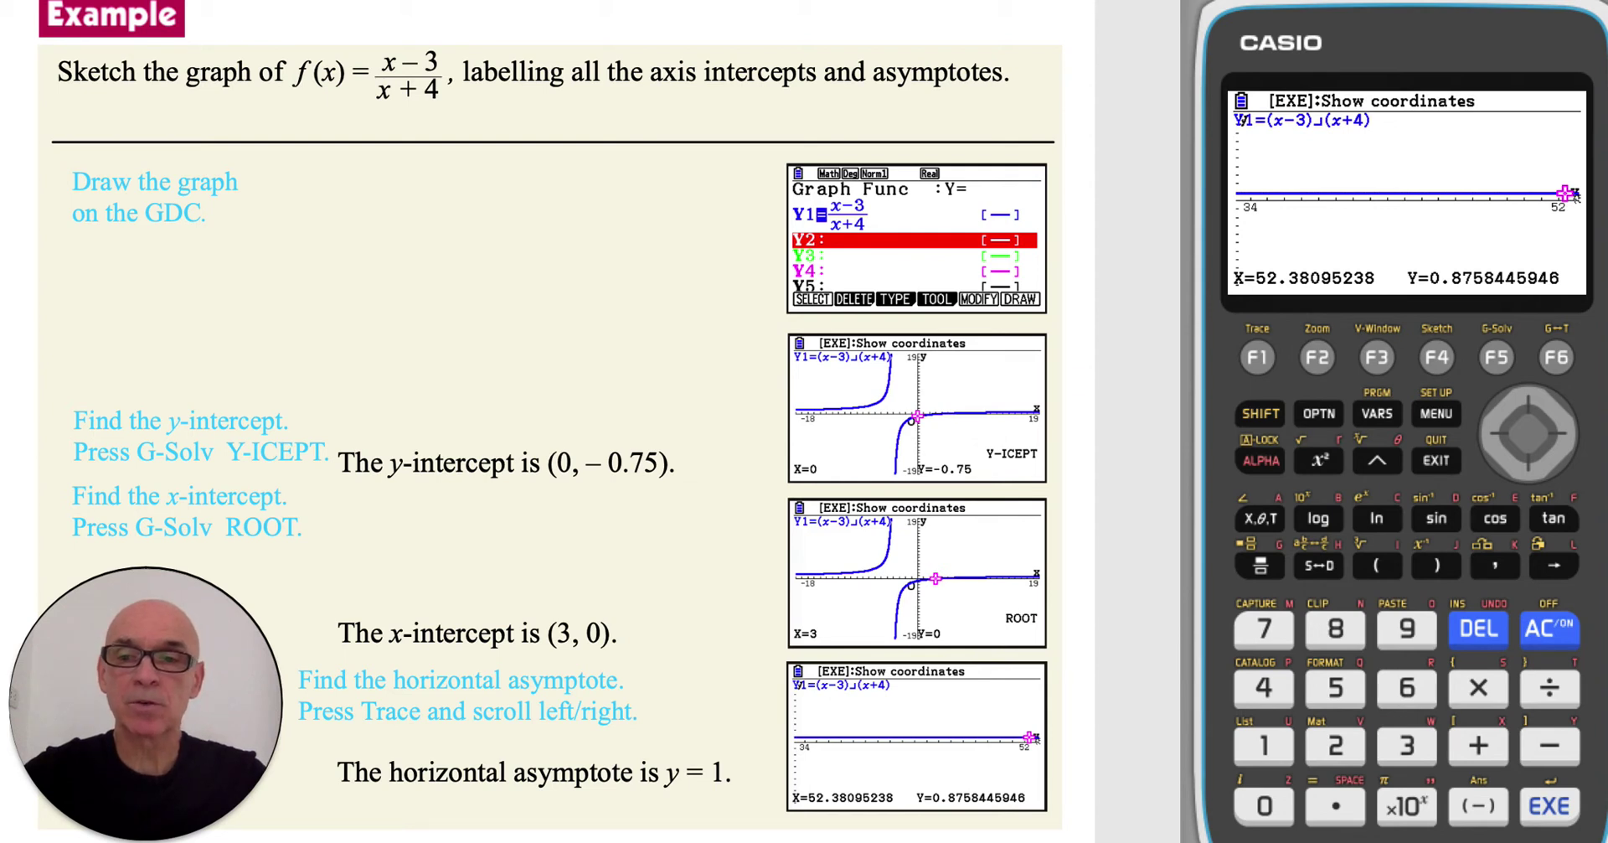
key("Right")
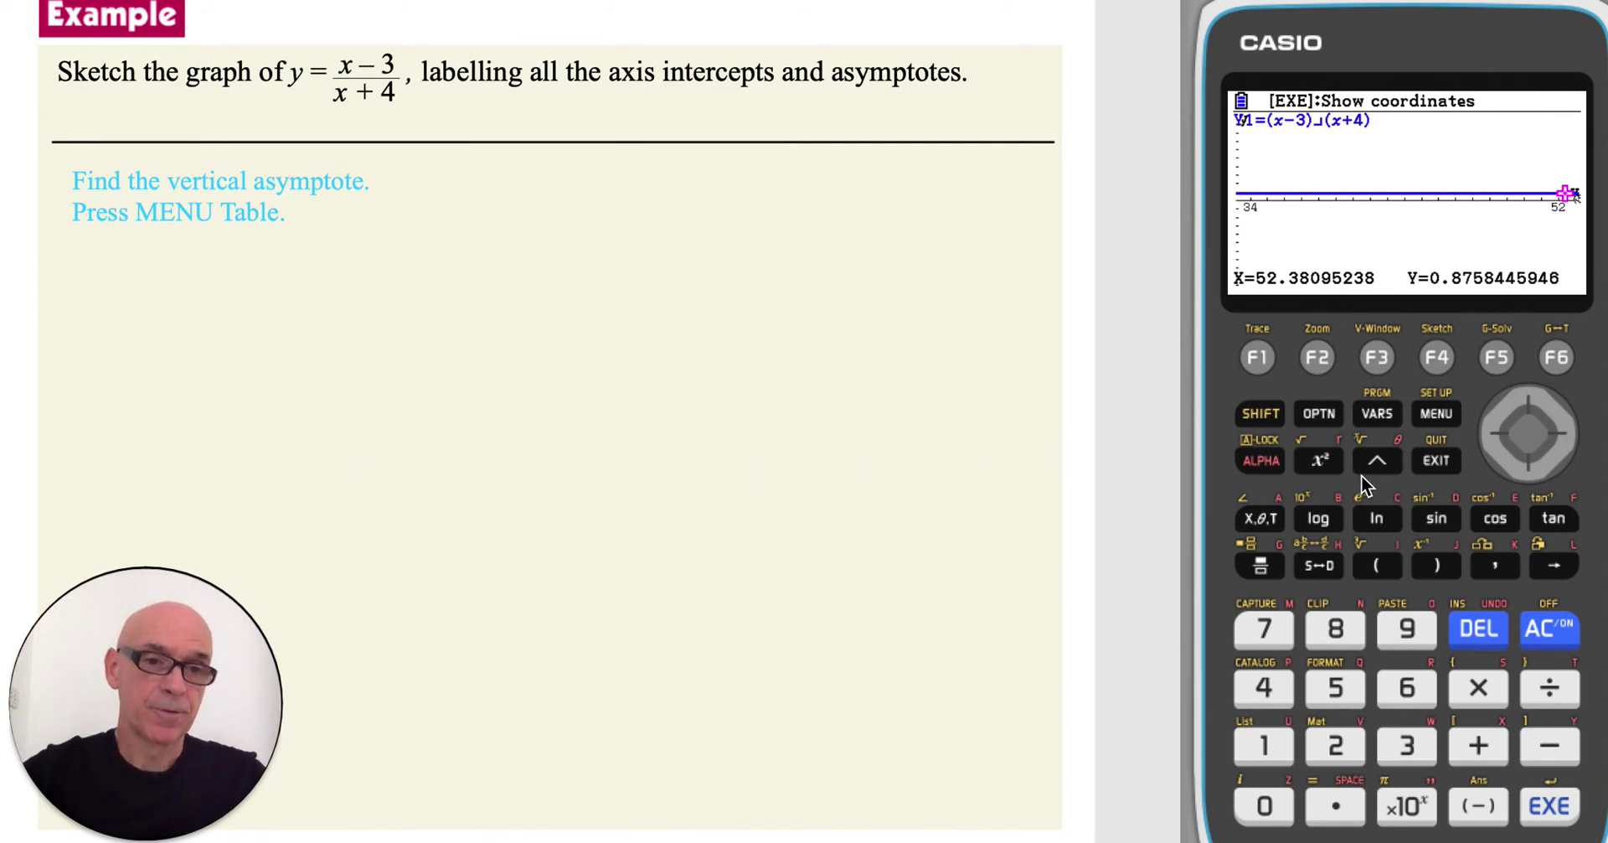
- Switch from the main menu to Table mode, with Y1 = (x−3)/(x+4) carried over
left_click(1433, 417)
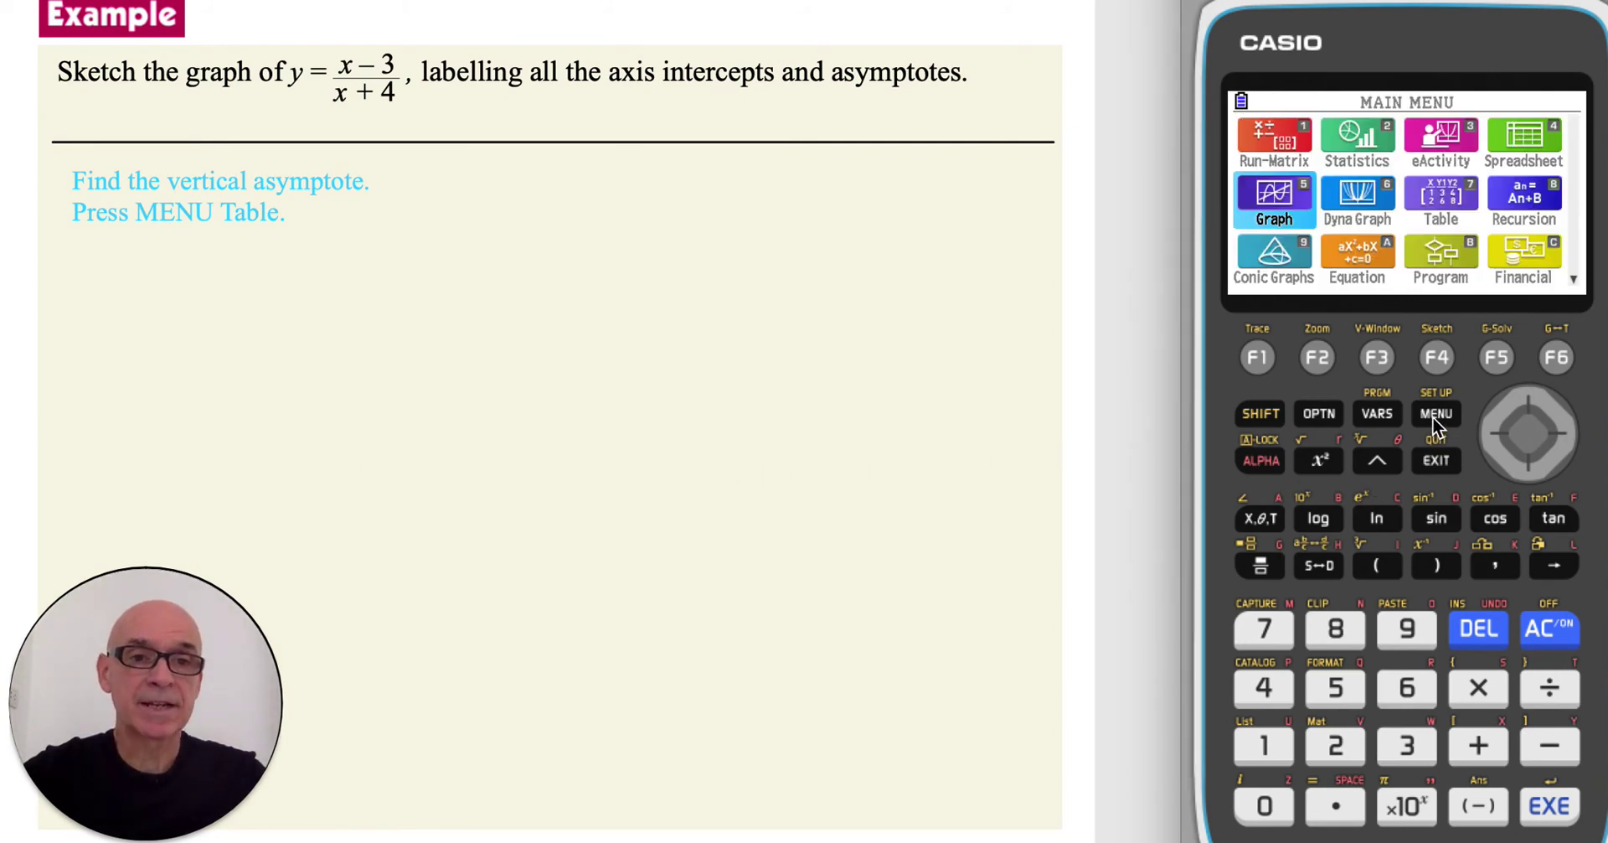
left_click(1556, 432)
left_click(1556, 432)
left_click(1550, 807)
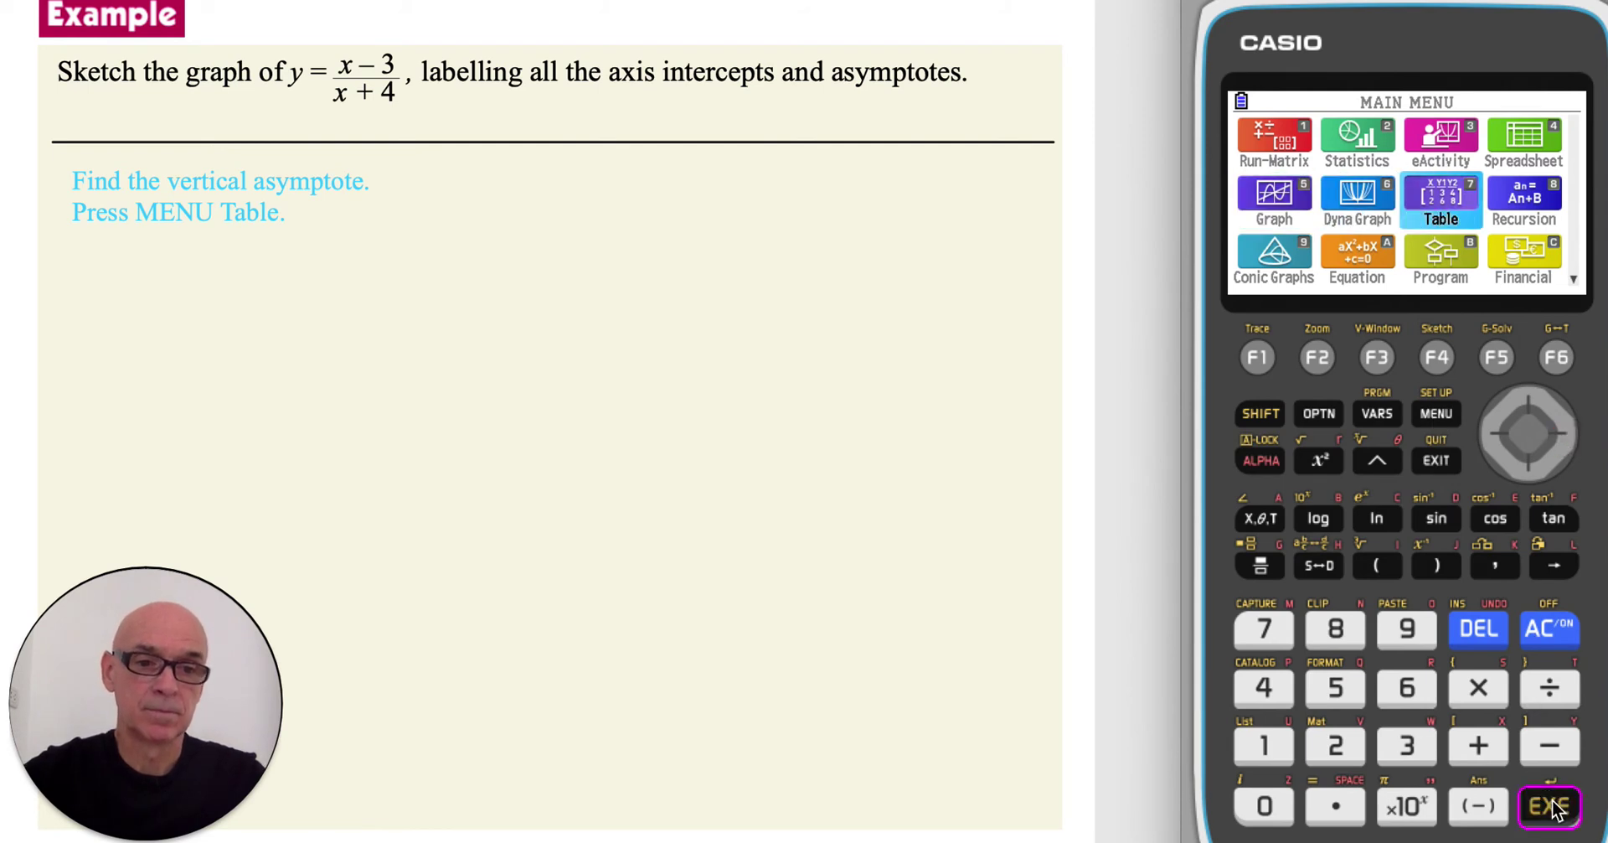
left_click(1550, 806)
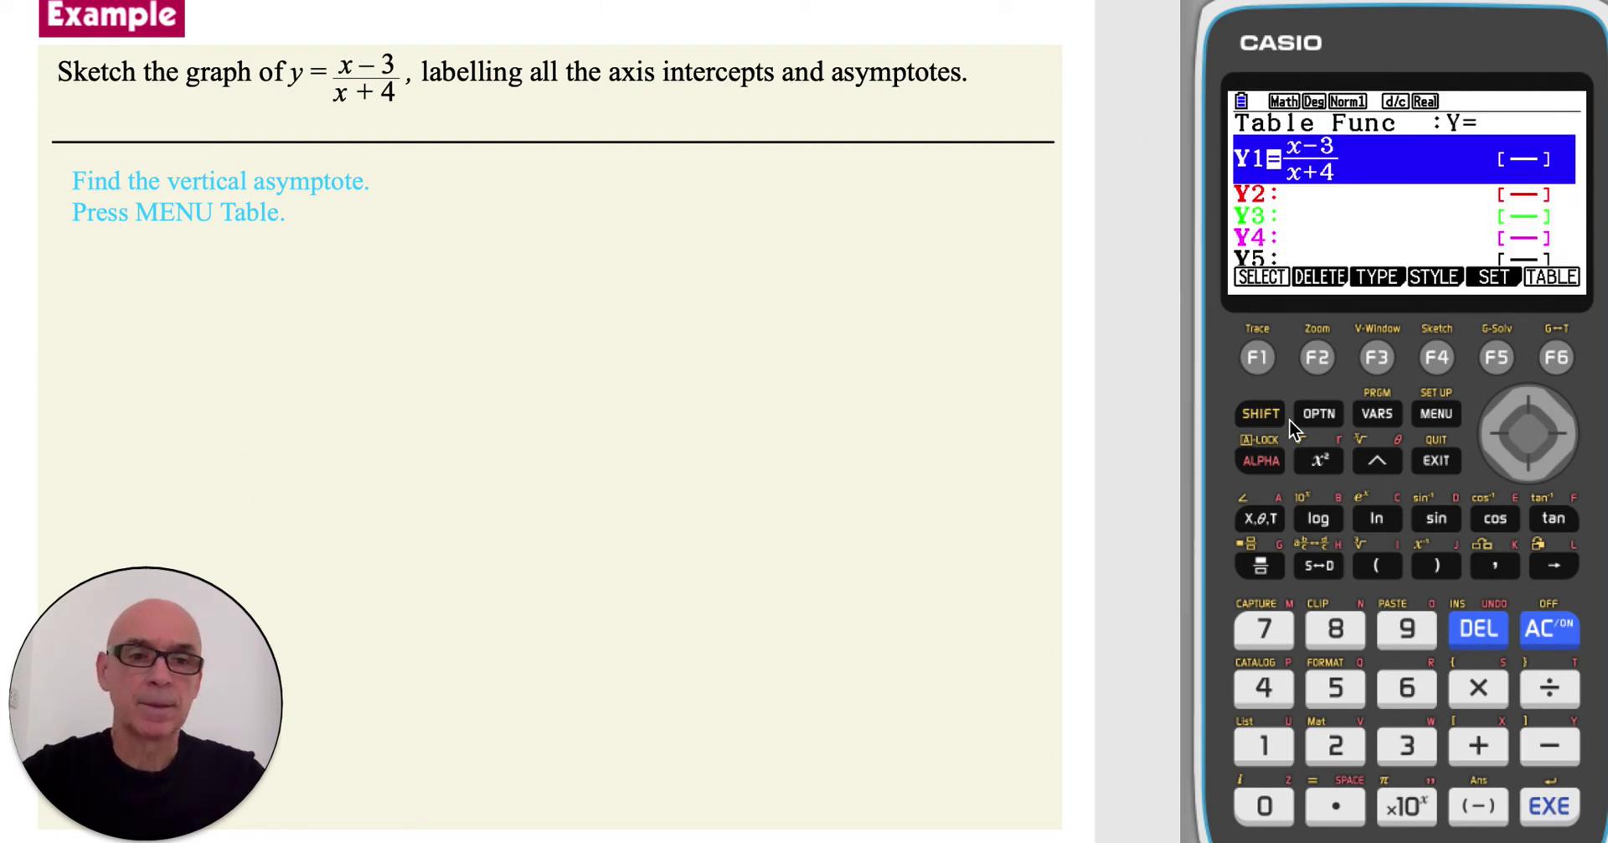
- Set the table range to Start −10, End 10, Step 1
left_click(1497, 360)
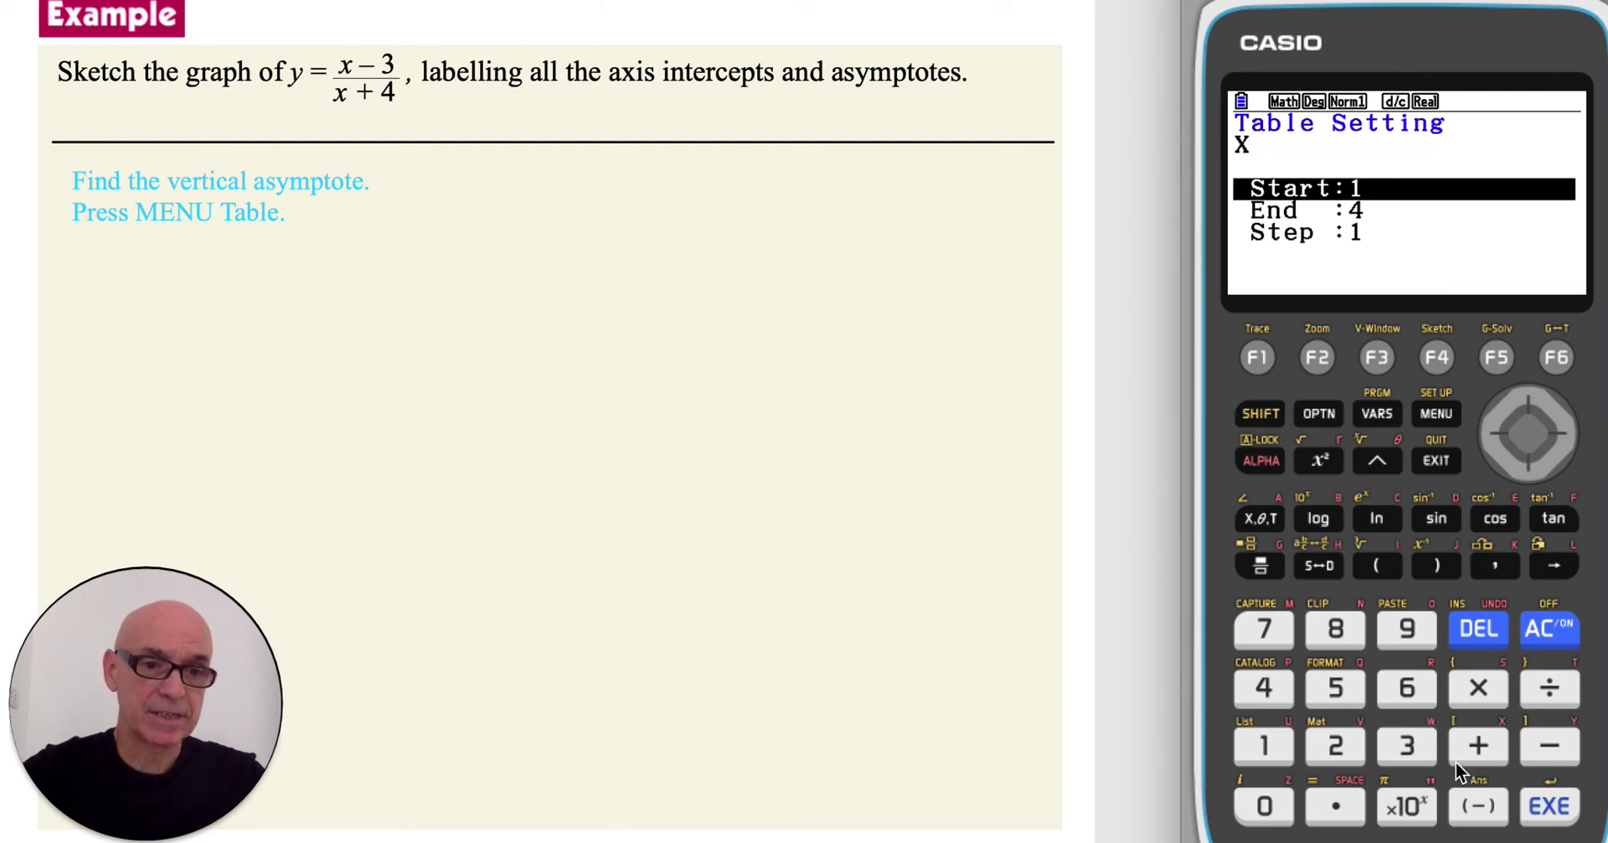
left_click(1489, 812)
left_click(1266, 744)
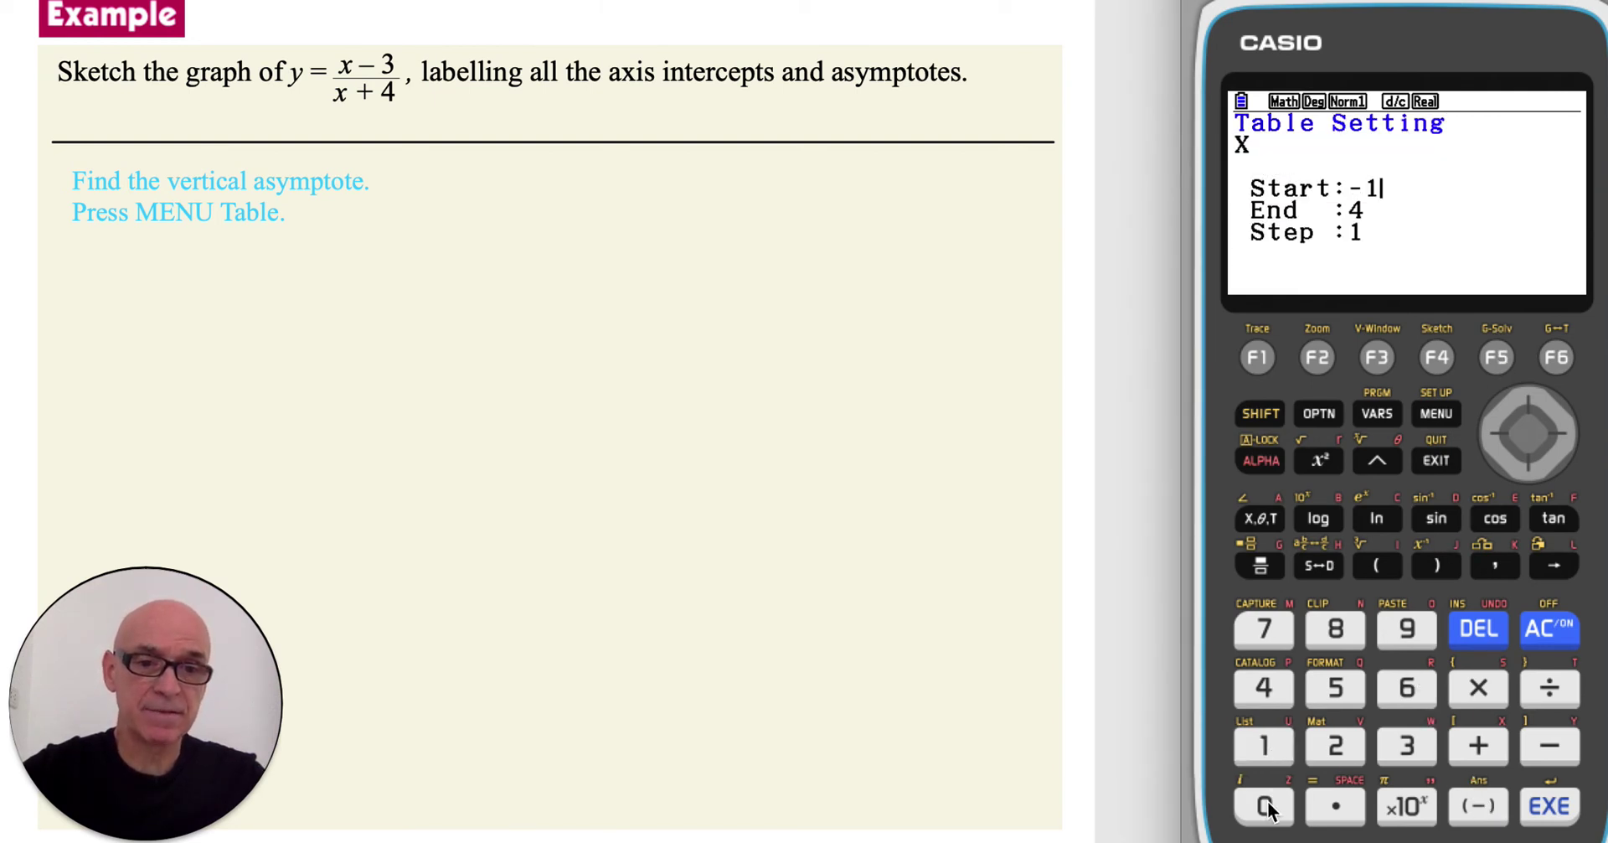
left_click(1264, 806)
left_click(1563, 805)
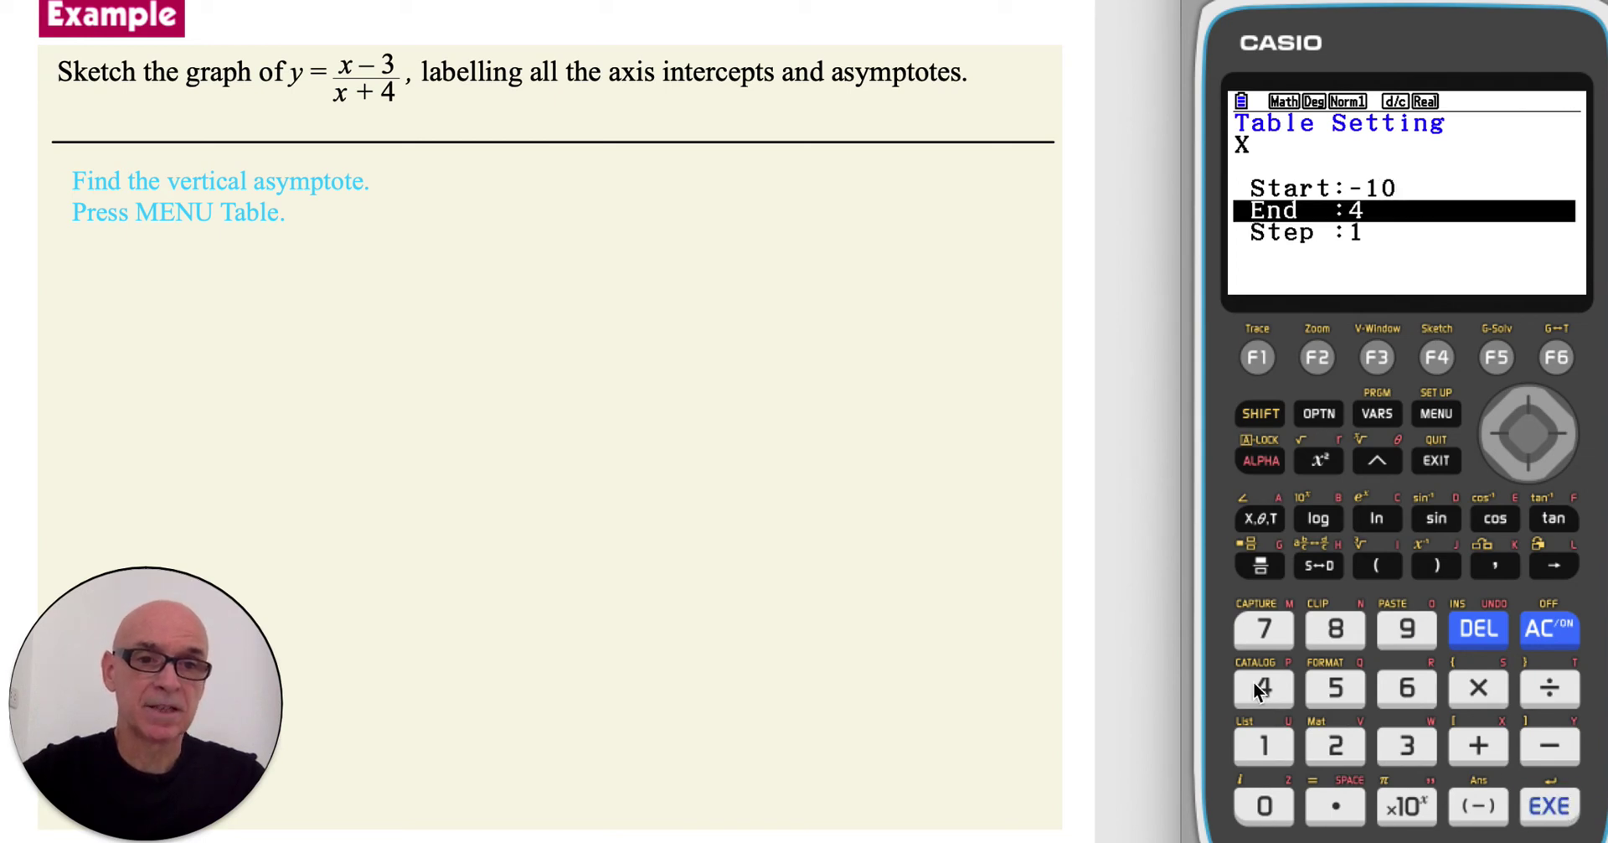
left_click(1265, 744)
left_click(1264, 806)
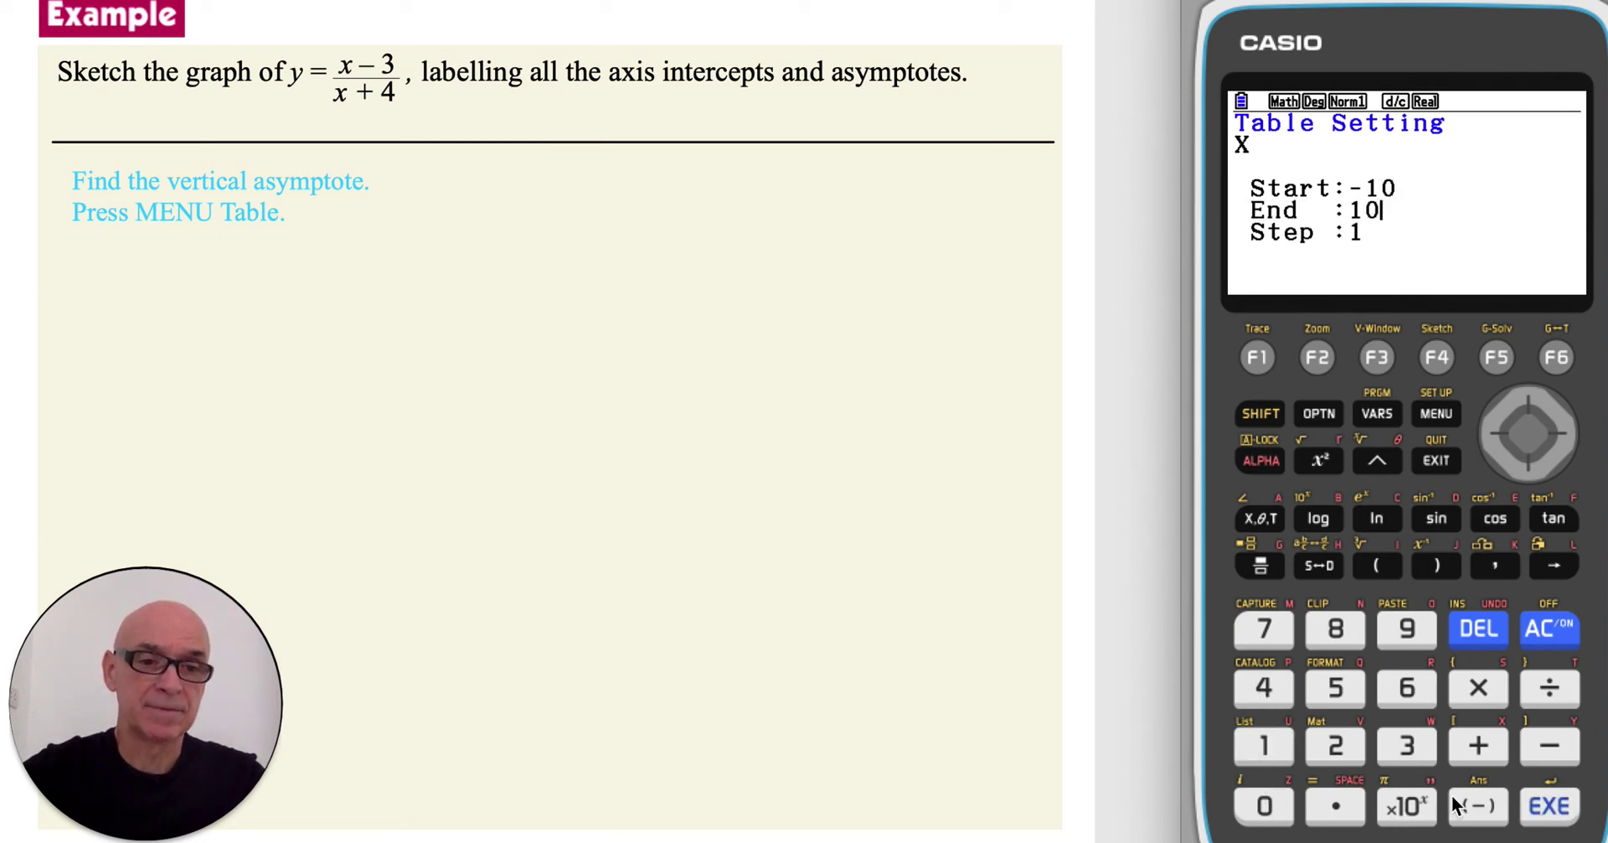
left_click(1549, 808)
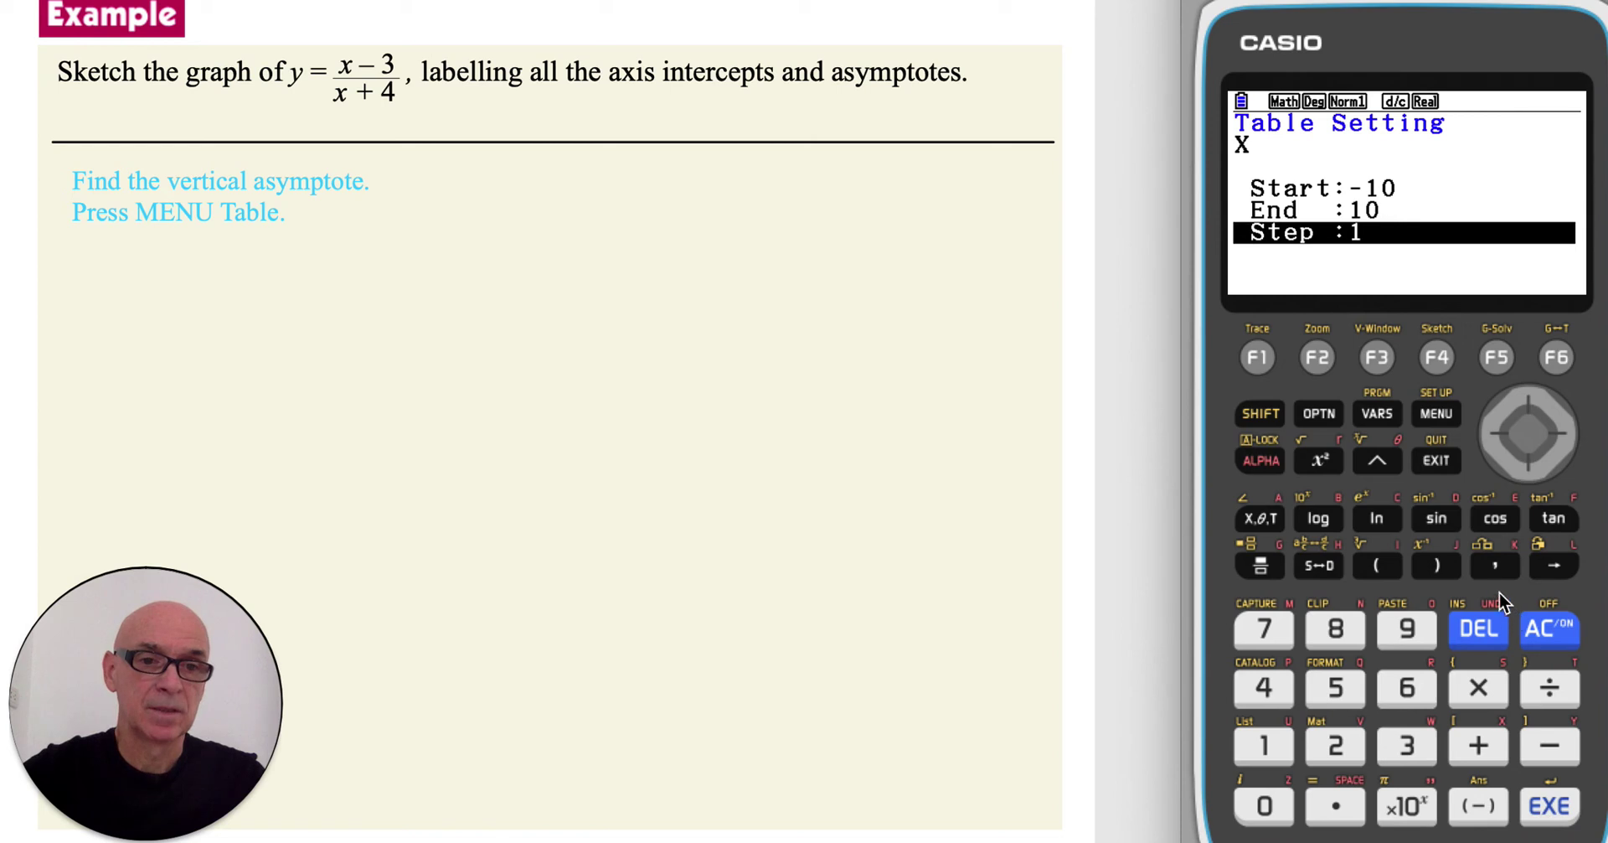
left_click(1436, 461)
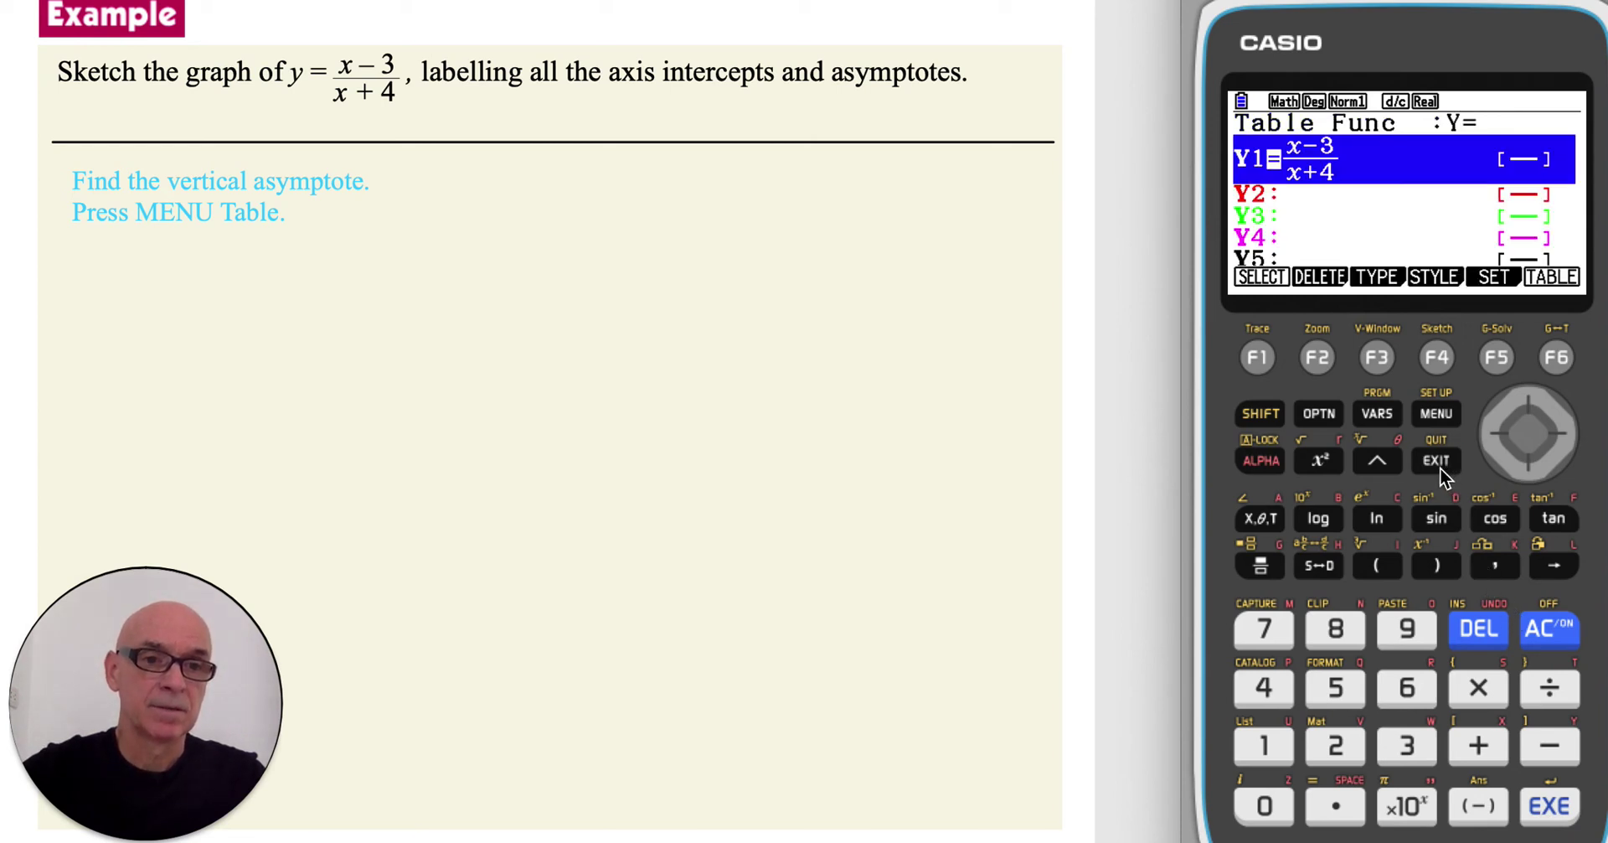
- Tabulate Y1 and scroll to ERROR at x = −4, stating the vertical asymptote x = −4
left_click(1554, 358)
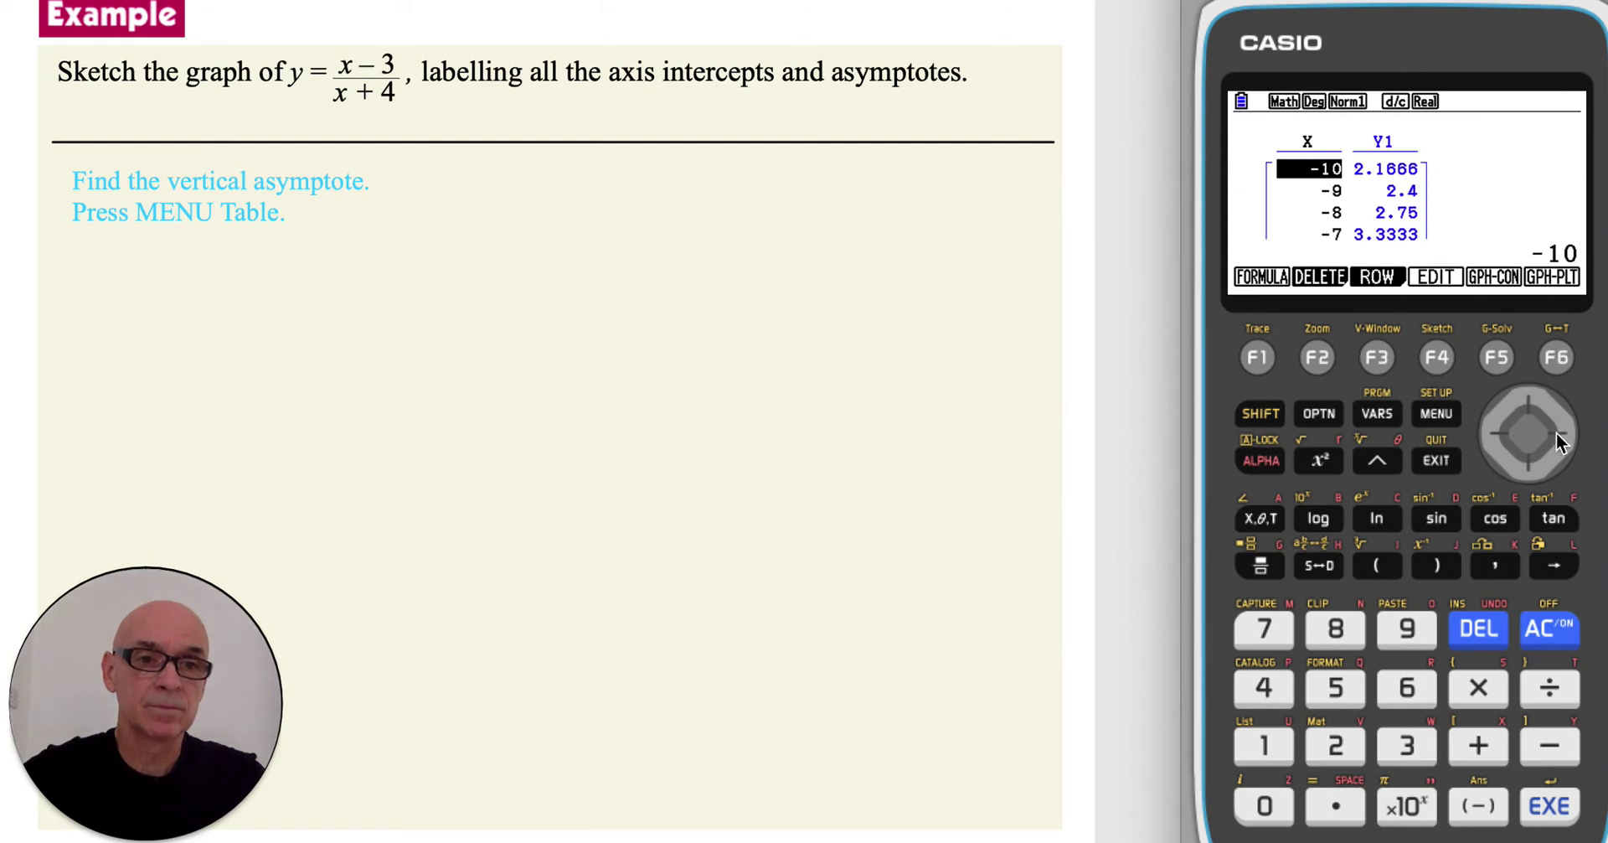
left_click(1527, 469)
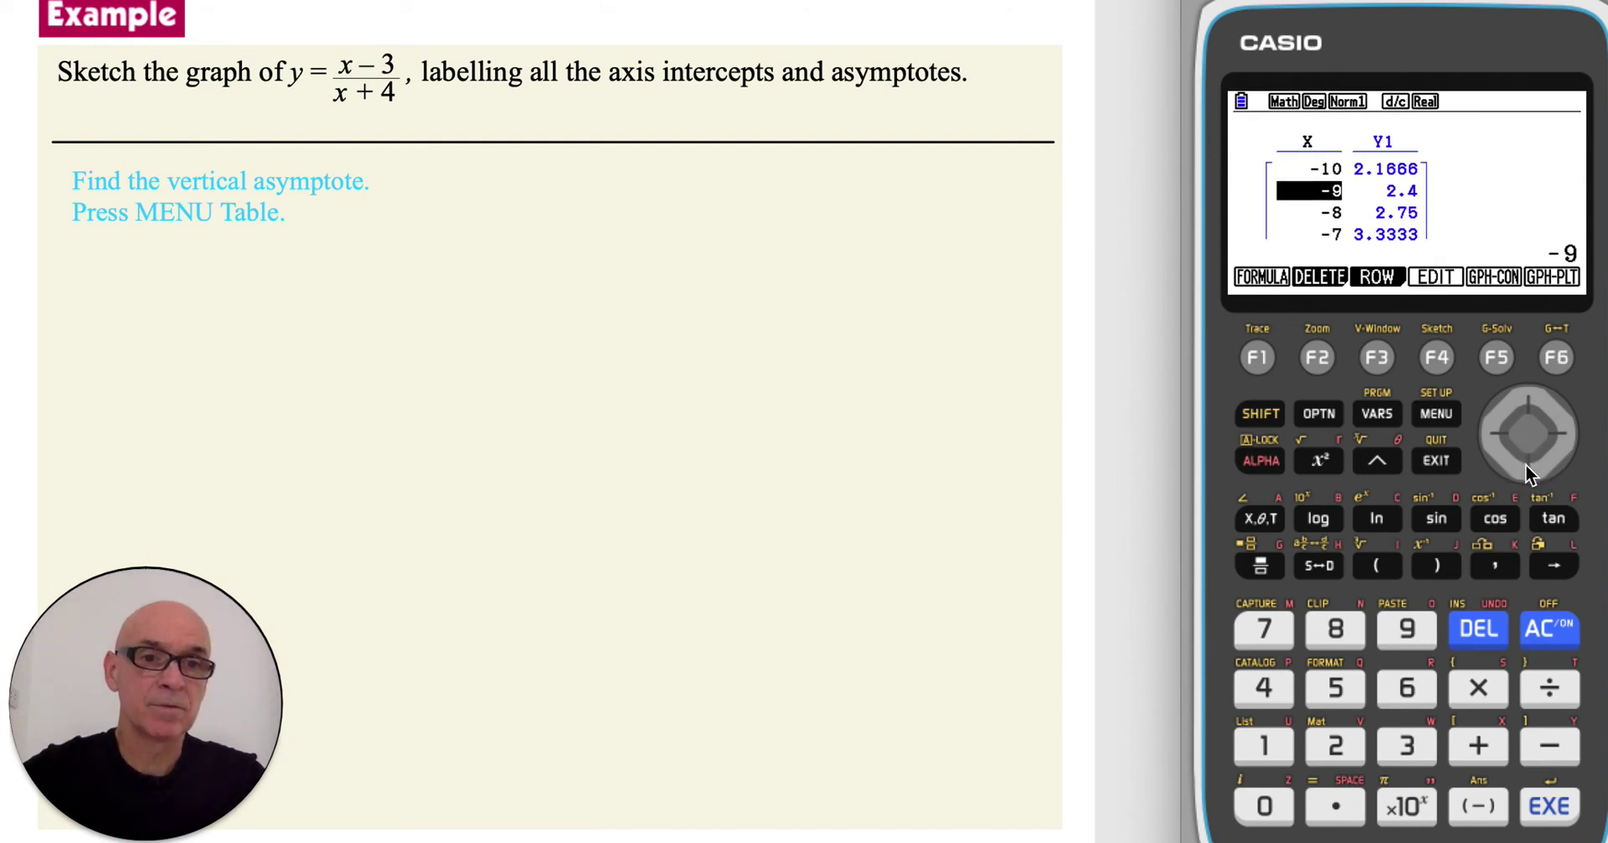
left_click(1527, 469)
left_click(1527, 469)
left_click(1527, 469)
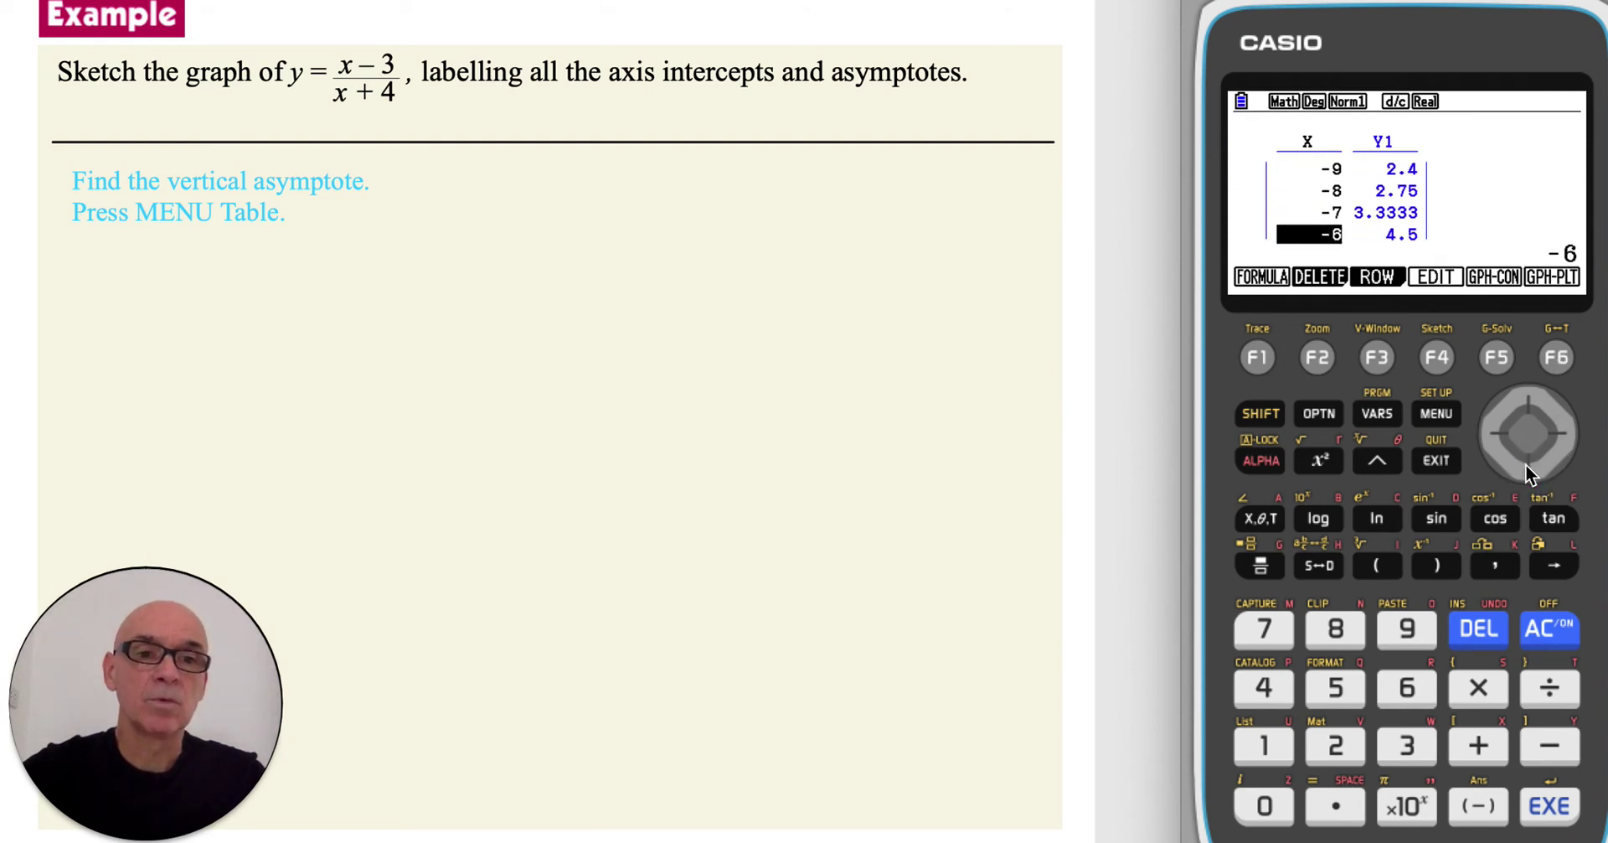
left_click(1526, 469)
left_click(1527, 469)
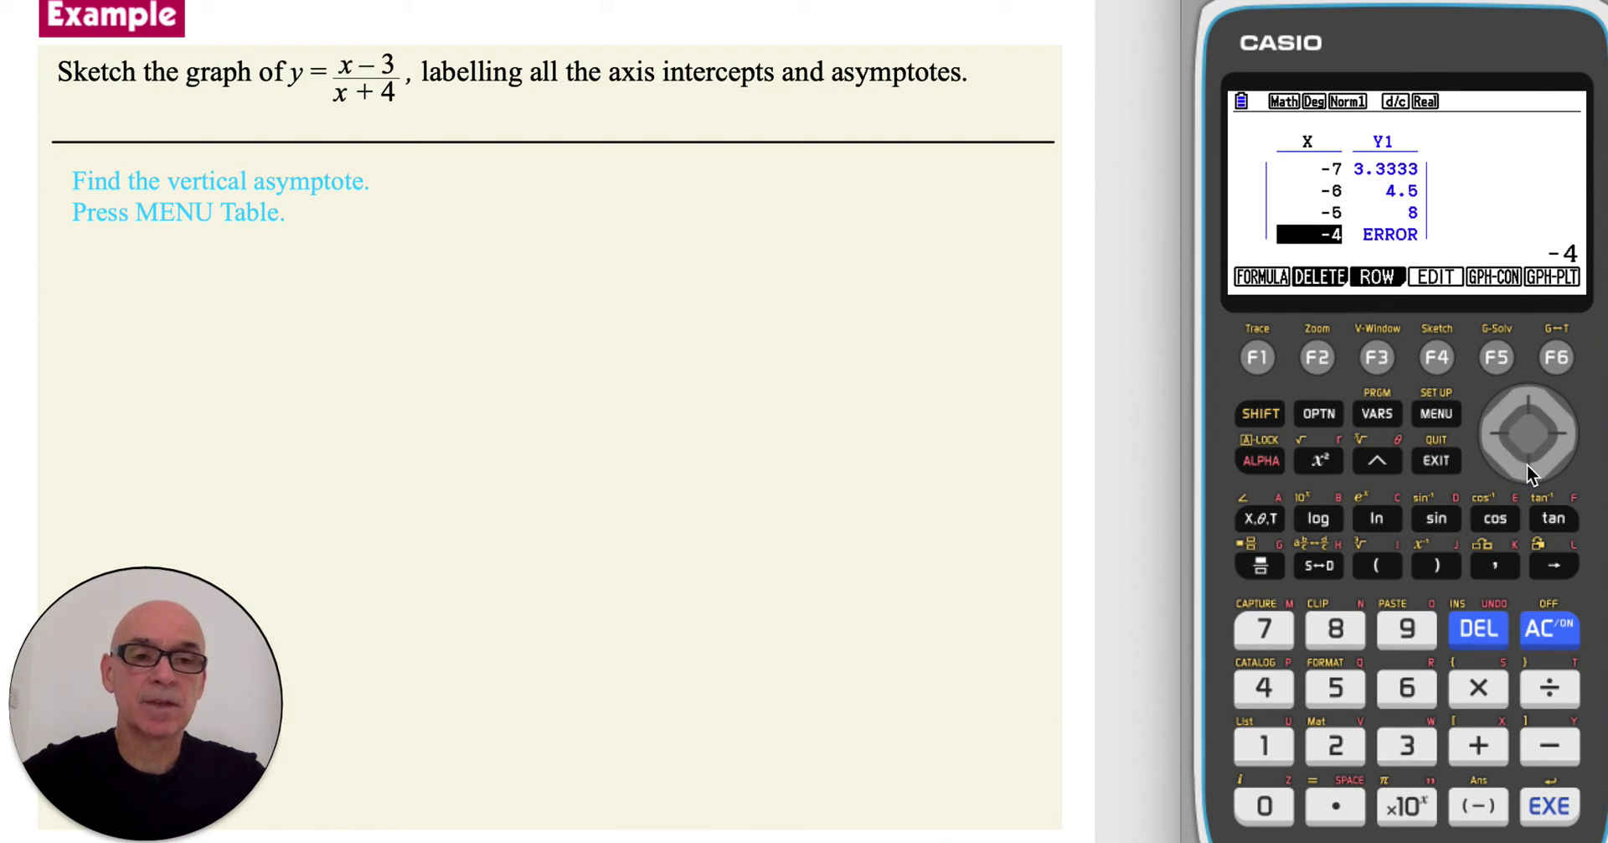
left_click(1527, 469)
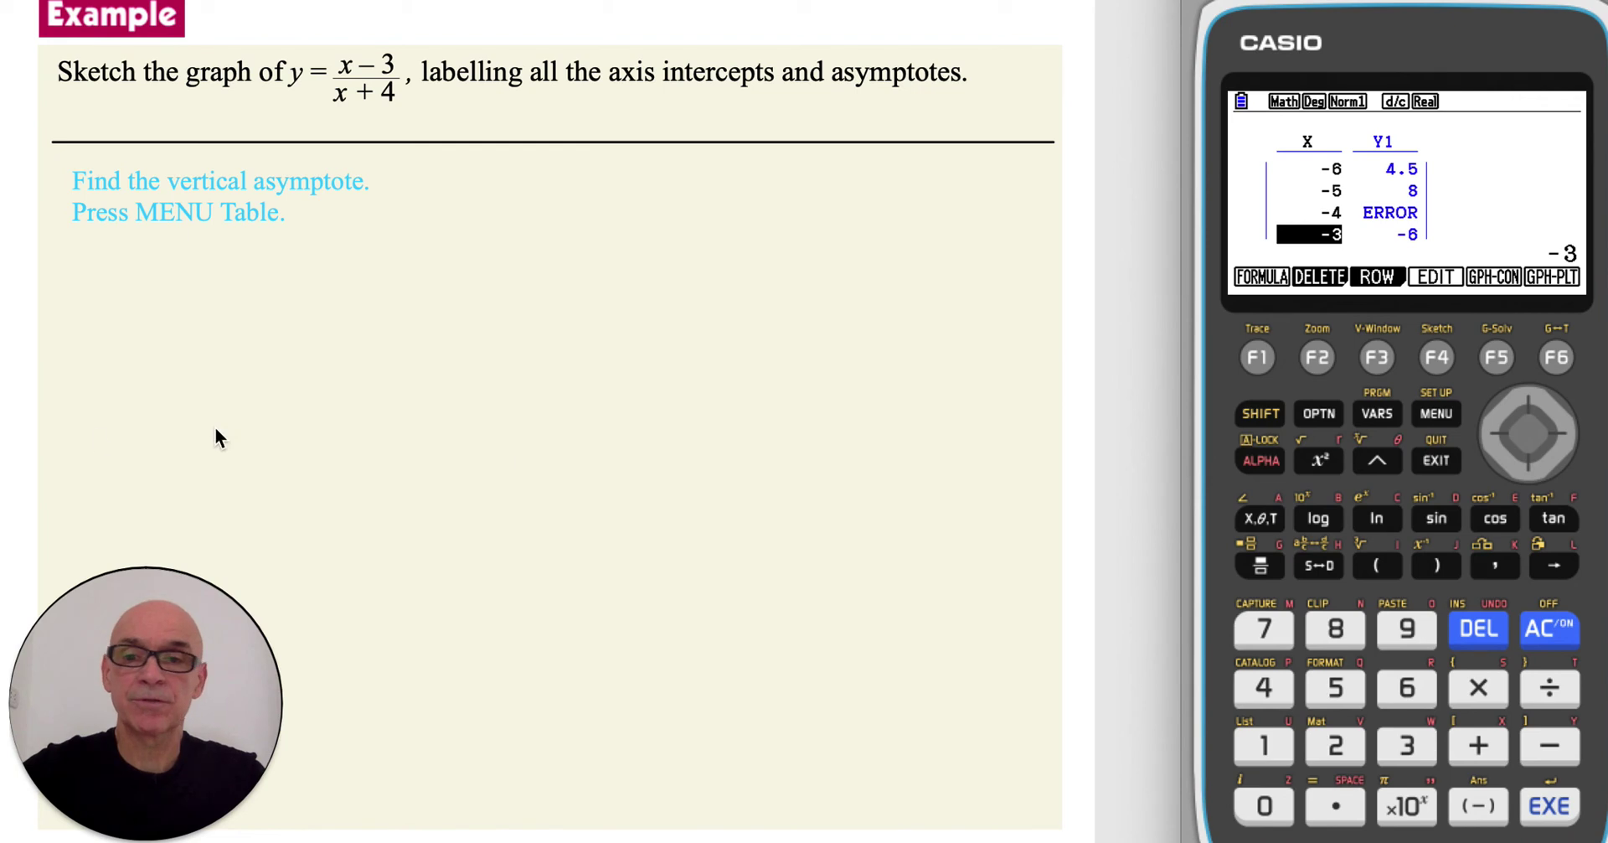
key("Right")
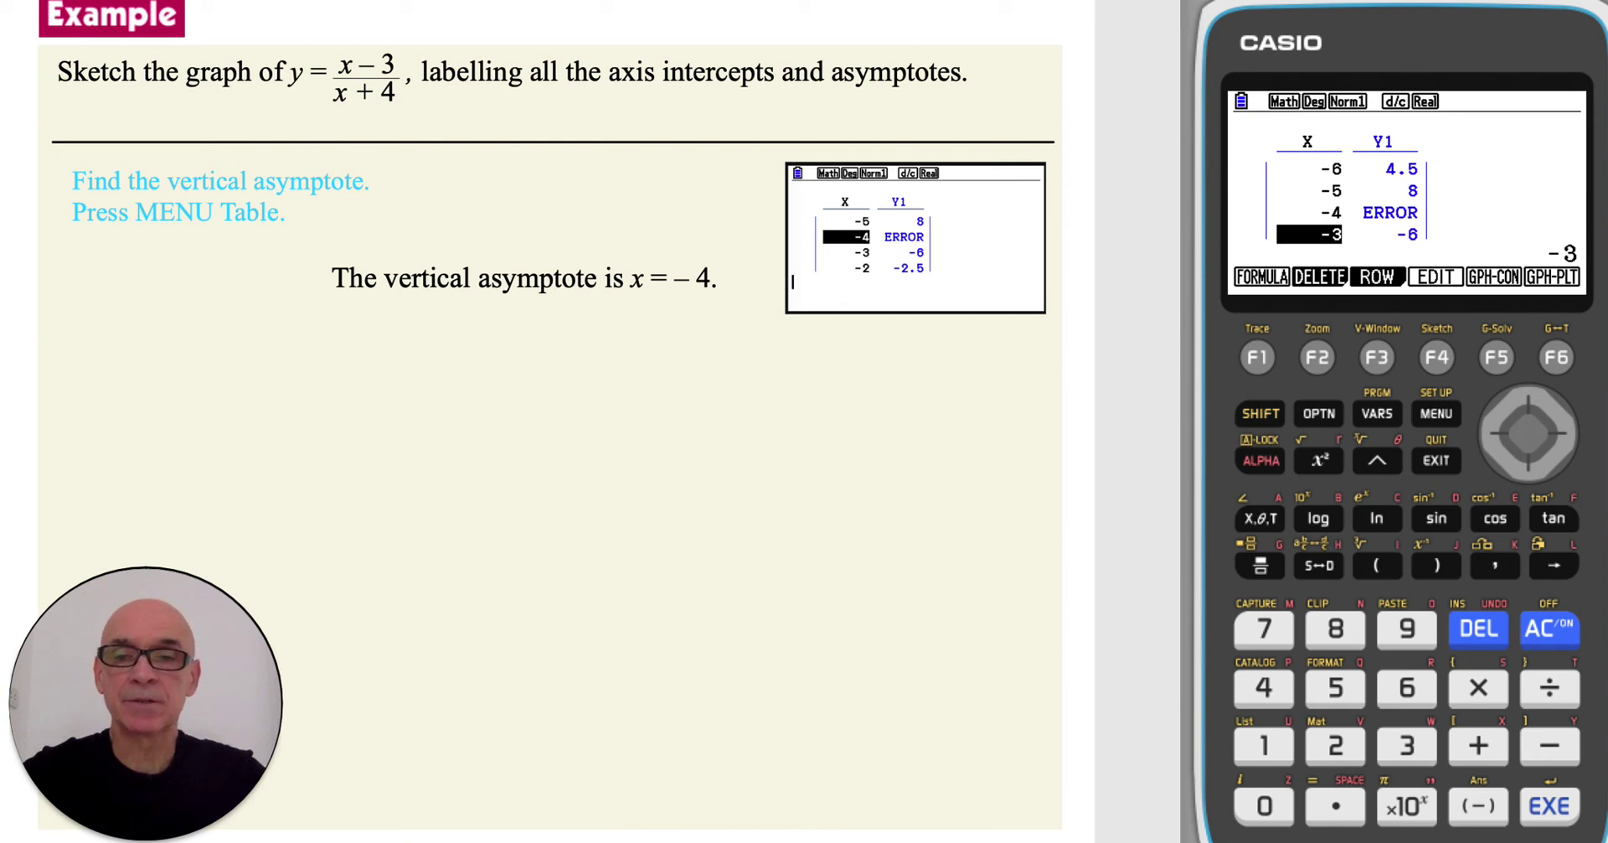
- Show the labelled sketch of y=(x−3)/(x+4) with asymptotes x=−4, y=1 and redraw the graph
key("Right")
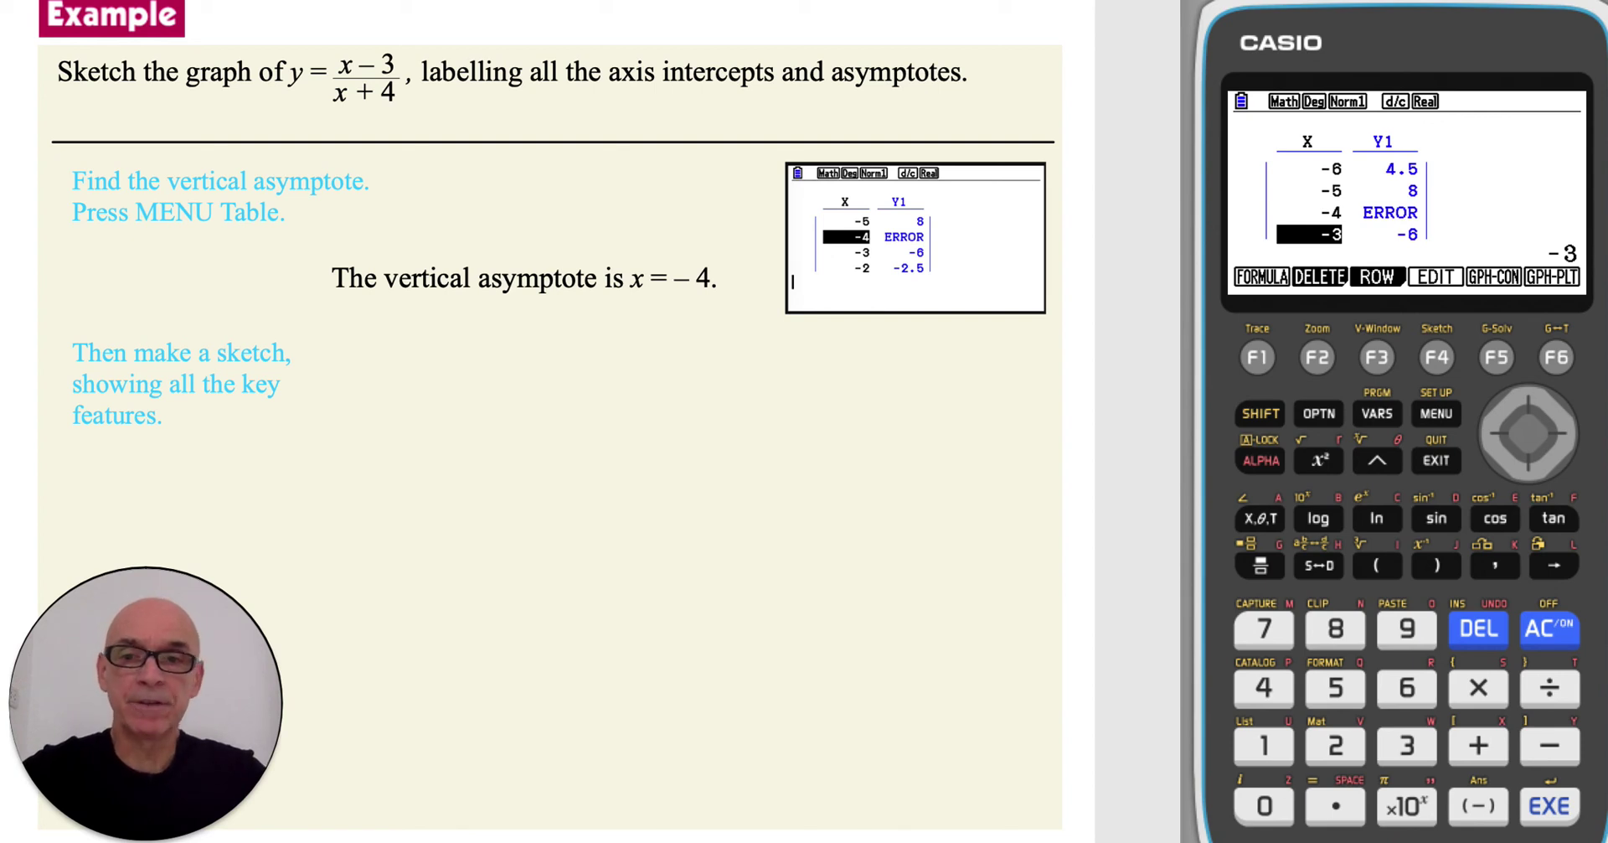
key("F6")
key("Right")
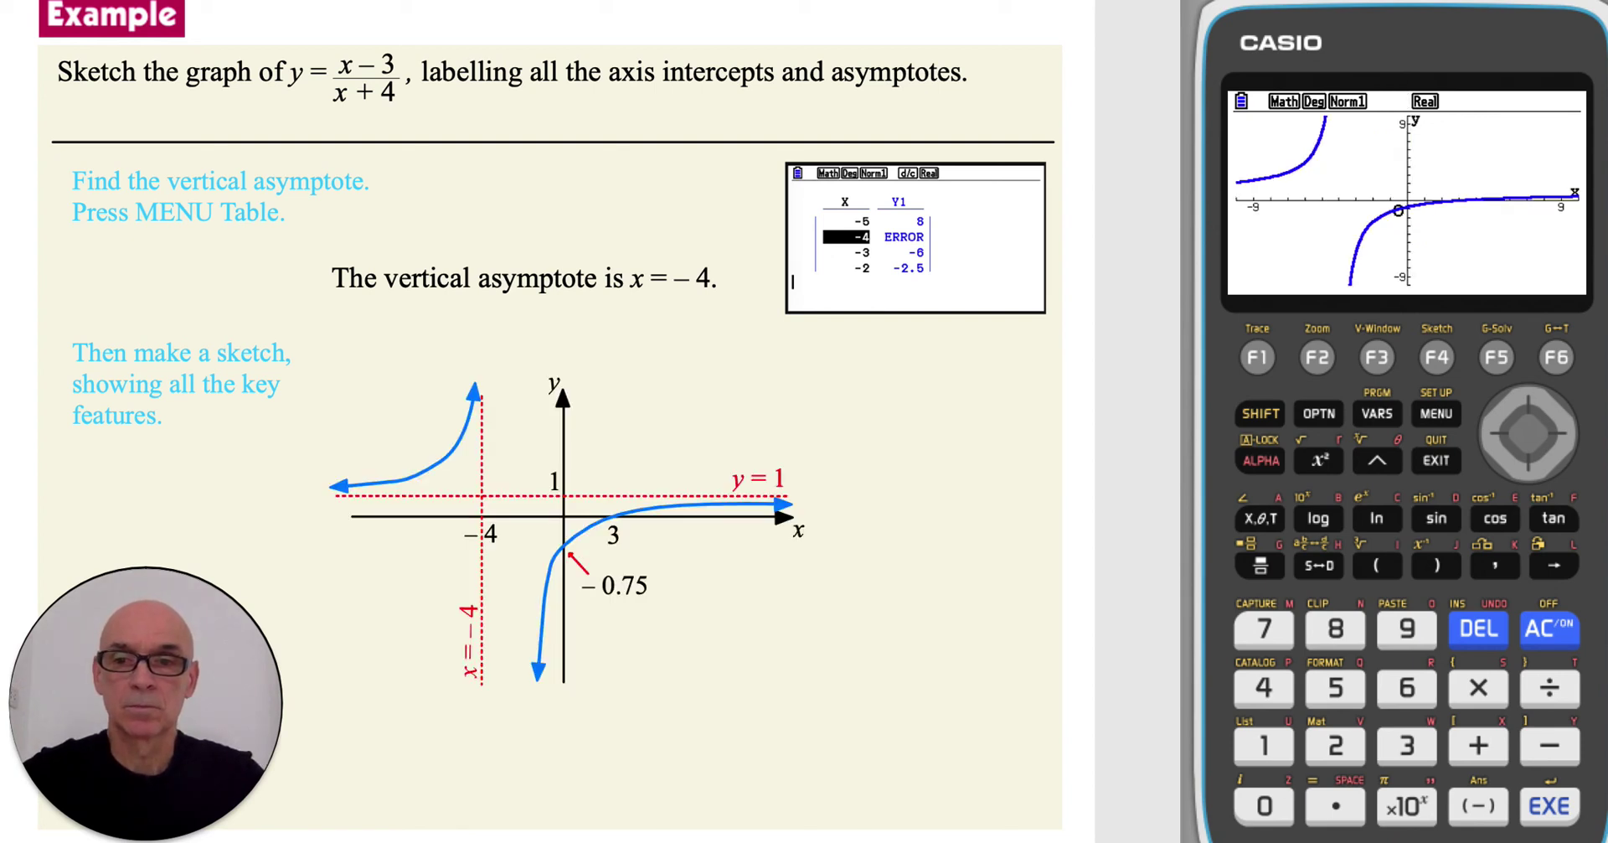